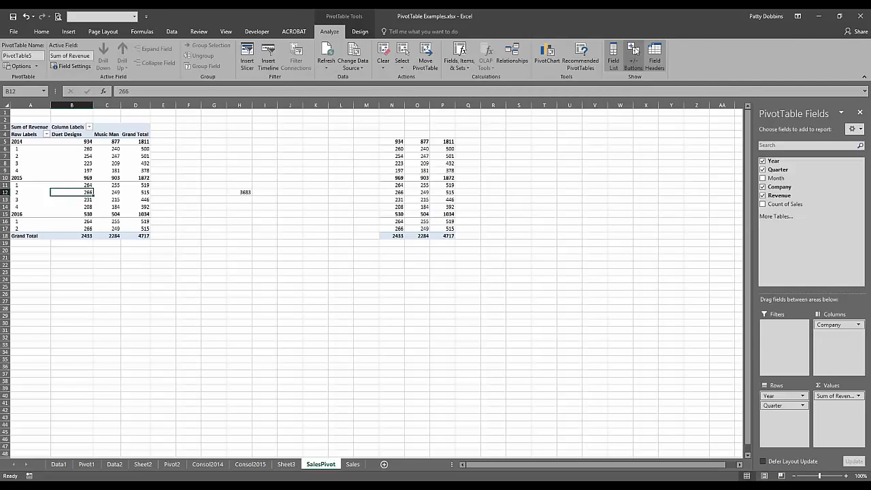
Show the PivotTable's expand/collapse buttons, and toggle its field headers off and back on.
left_click(633, 52)
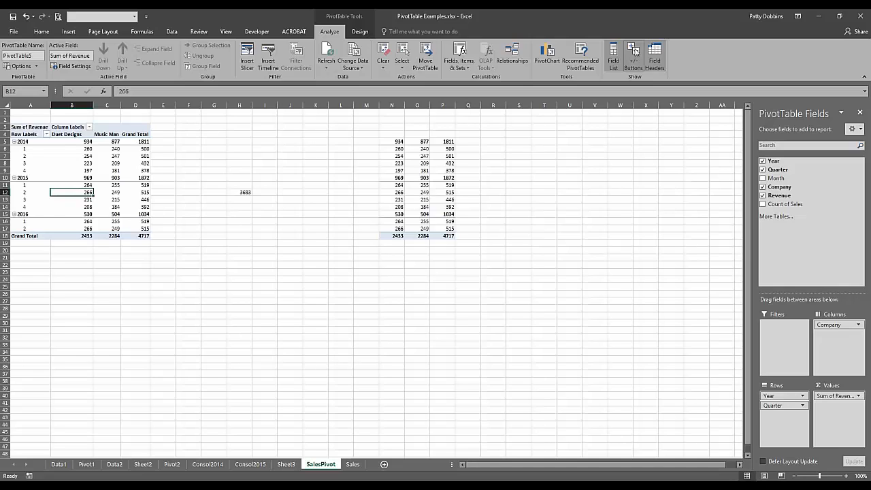
left_click(658, 53)
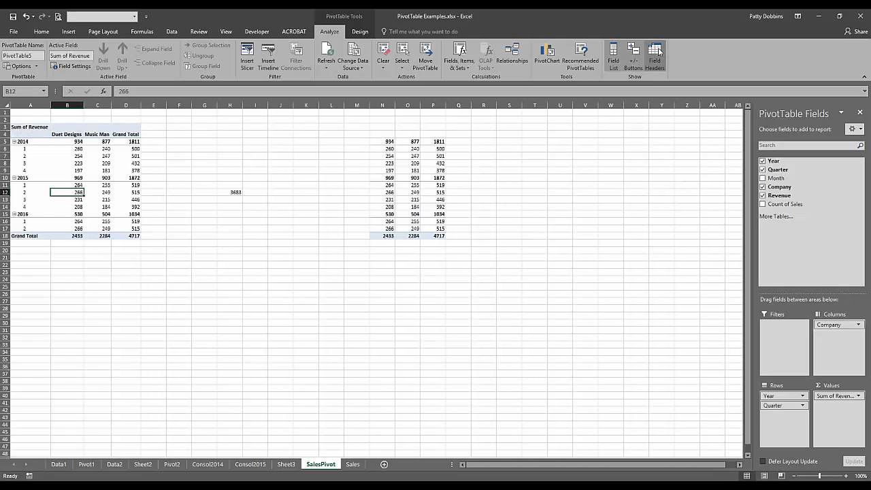
left_click(657, 53)
left_click(658, 53)
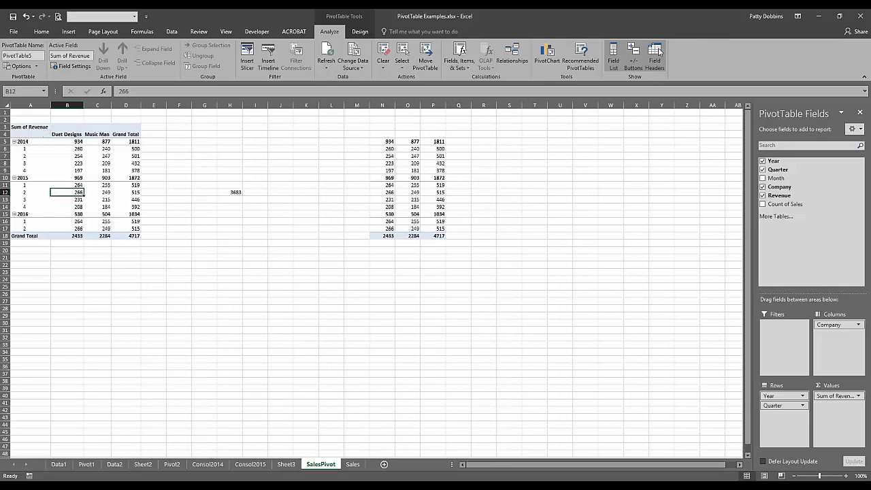
left_click(658, 51)
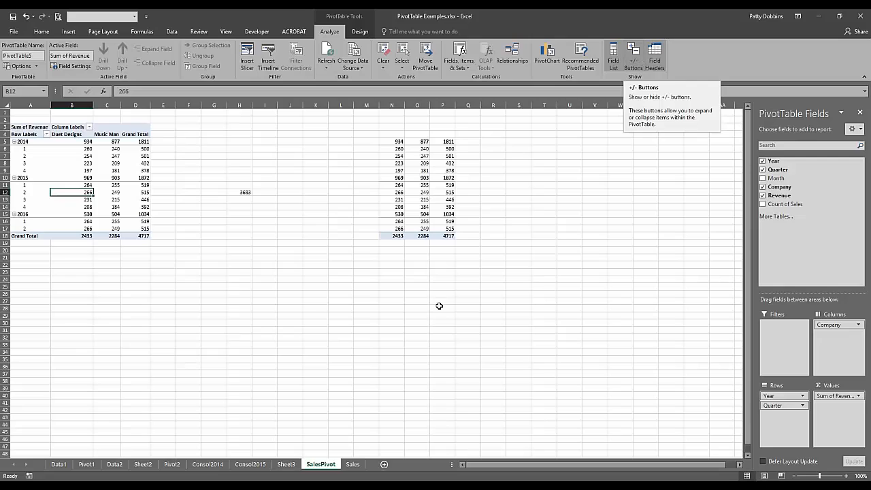
Delete the cell range M4:Q19 holding the copied figures, shifting the remaining cells left.
left_click_drag(366, 134, 462, 243)
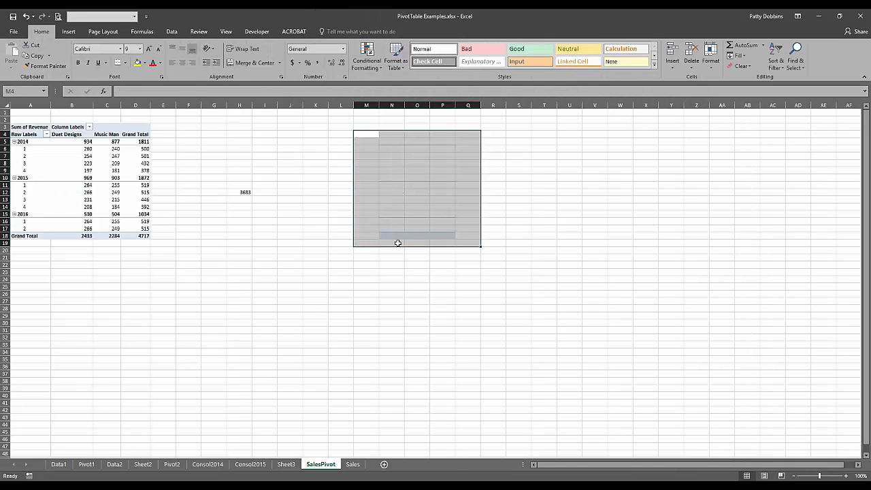
right_click(395, 217)
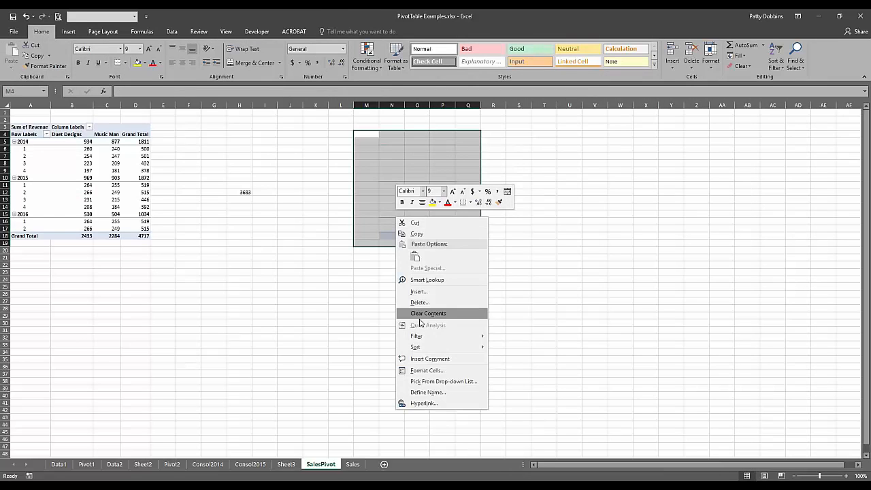
left_click(419, 291)
left_click(450, 321)
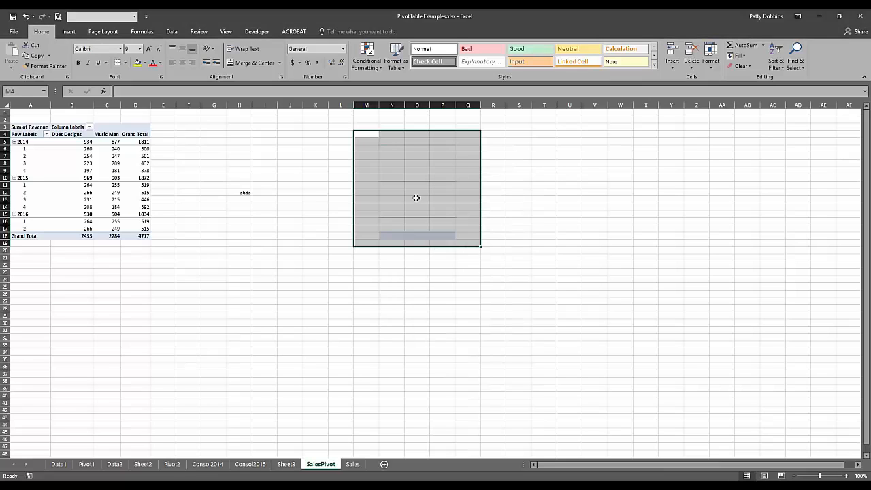
right_click(414, 196)
left_click(434, 283)
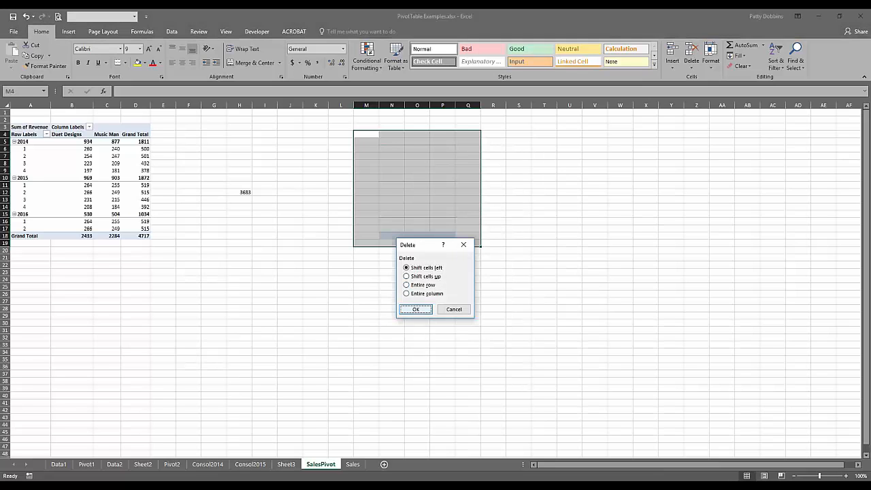
left_click(415, 308)
left_click(315, 213)
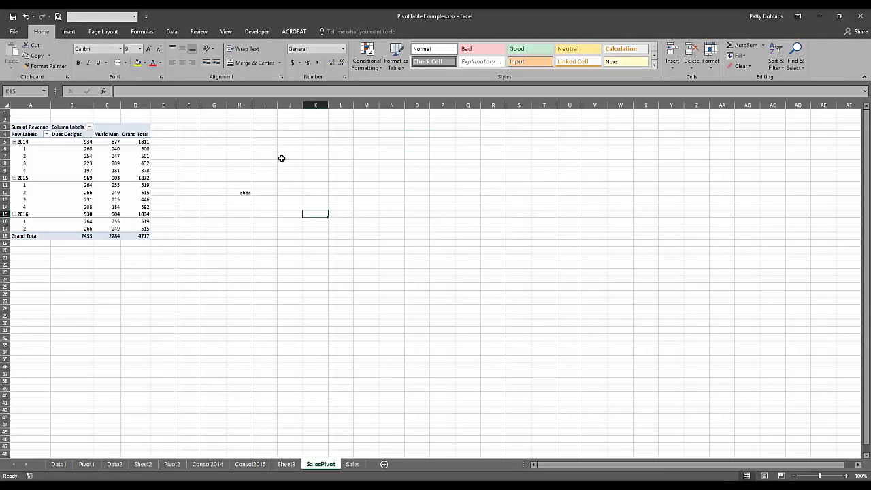
Clear the stray value in cell H12 beside the PivotTable.
left_click(243, 192)
key("Delete")
left_click(217, 151)
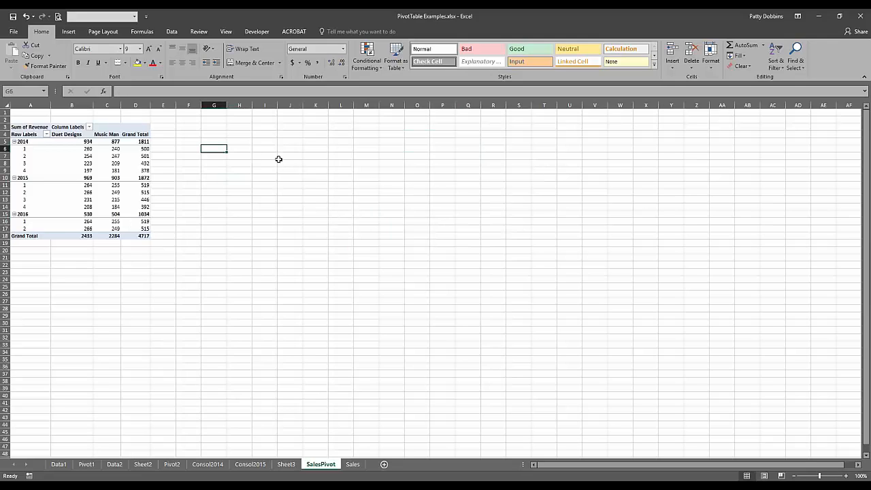
Filter the PivotTable's Quarter field from the field list so that only quarter 2 is included.
left_click(96, 171)
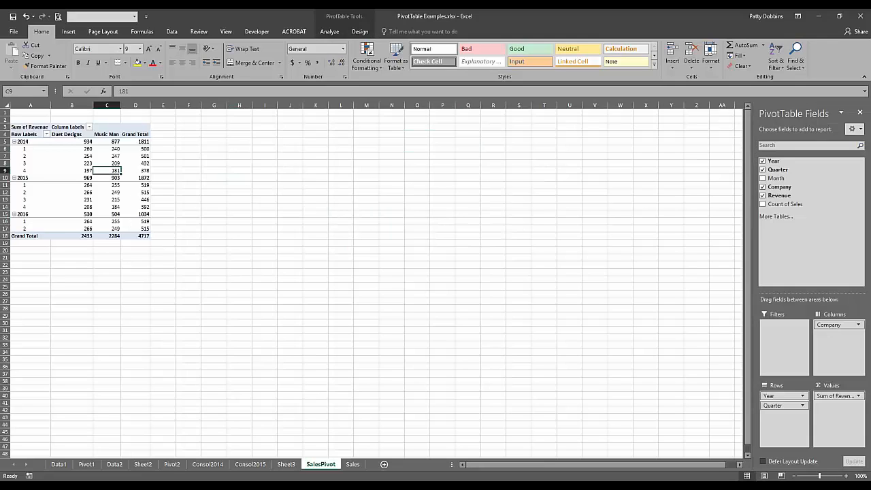
left_click(330, 32)
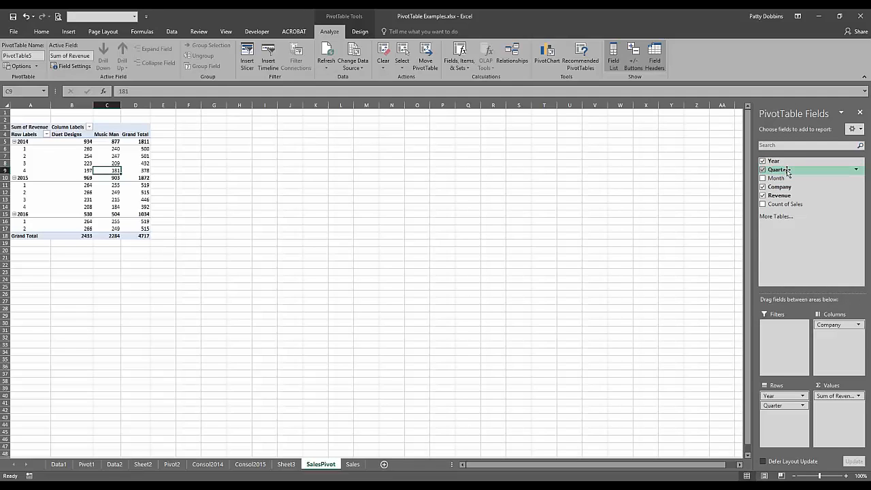
left_click(855, 169)
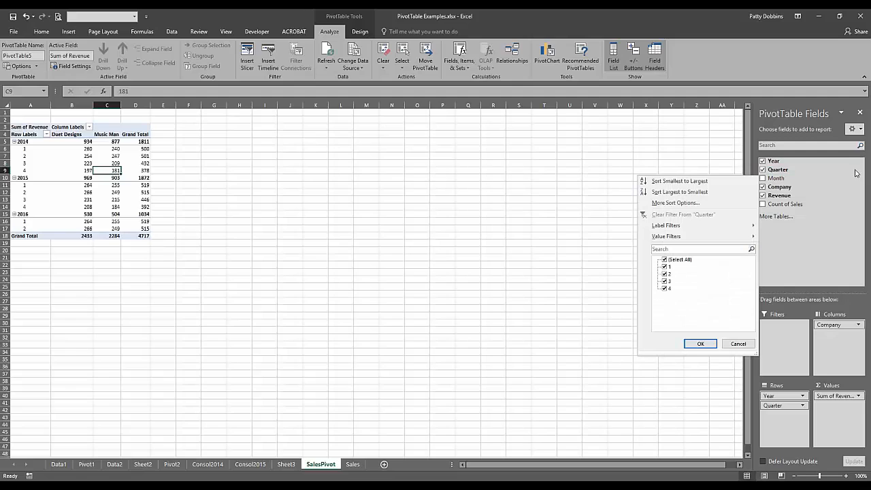
left_click(664, 260)
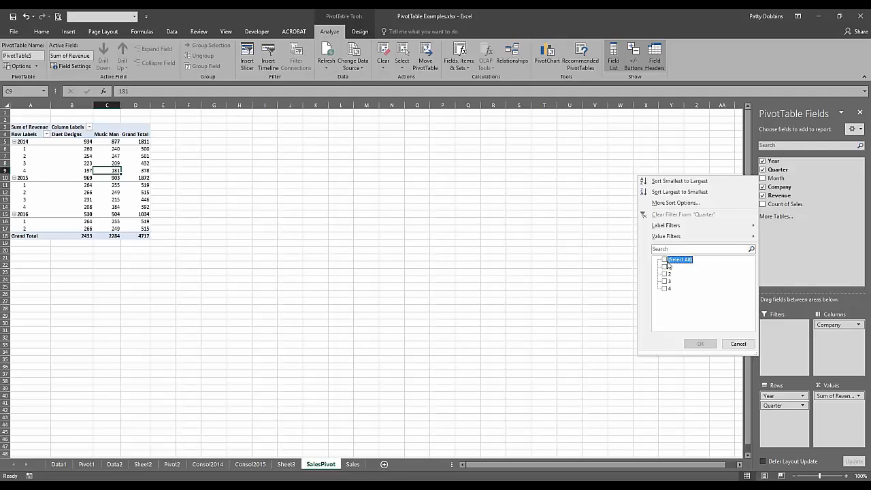
left_click(665, 274)
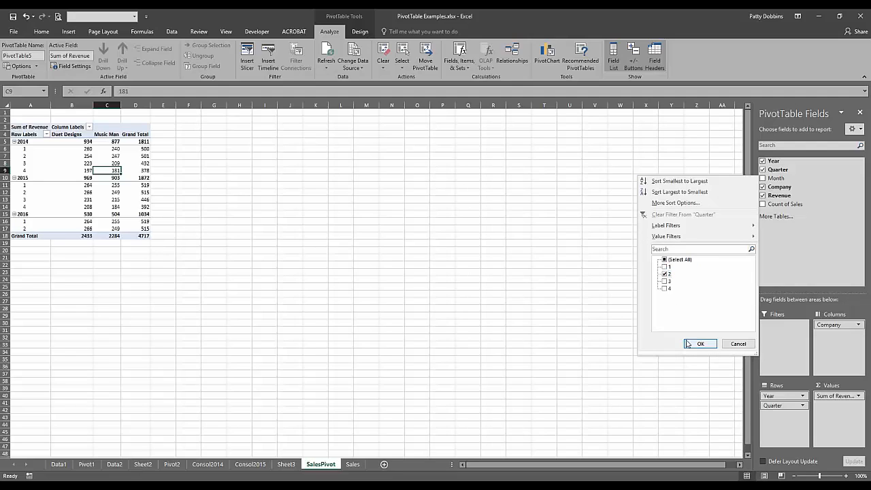
left_click(700, 344)
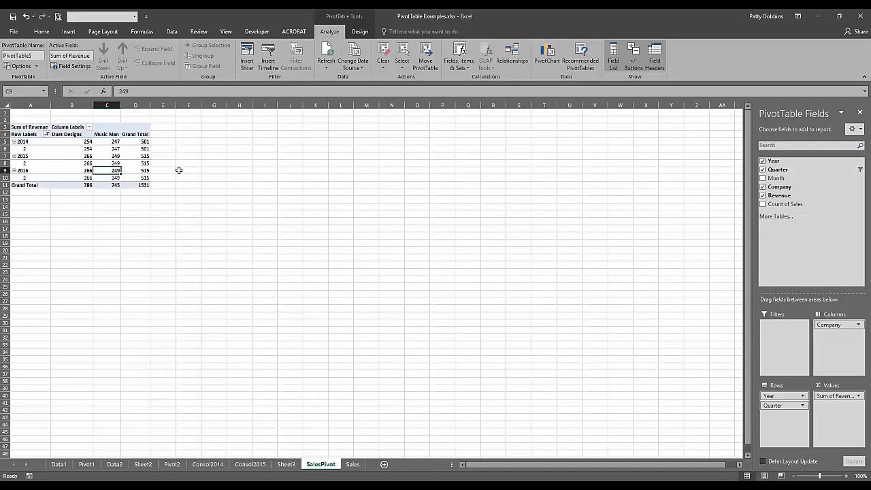
Clear the filter from the Quarter field of the PivotTable.
mouse_move(117, 179)
mouse_move(60, 152)
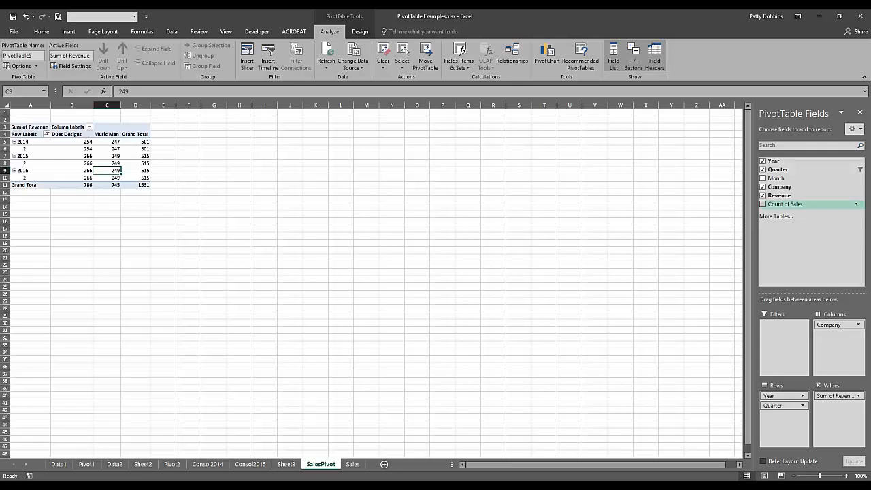
left_click(857, 171)
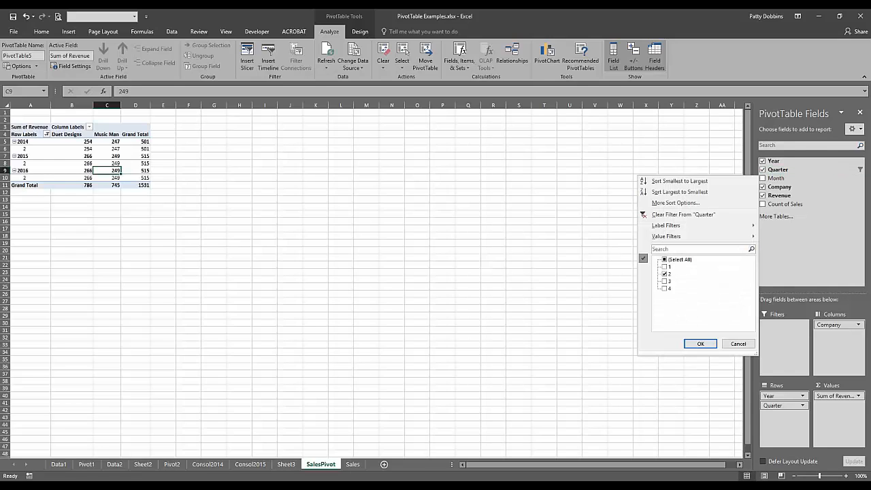
left_click(681, 214)
left_click(275, 205)
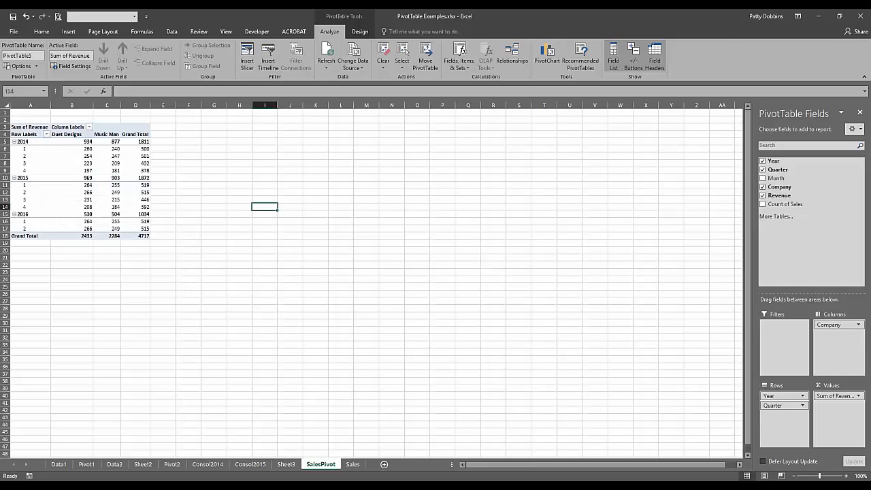
Insert Year and Company slicers for the PivotTable and arrange them side by side to its right.
left_click(80, 184)
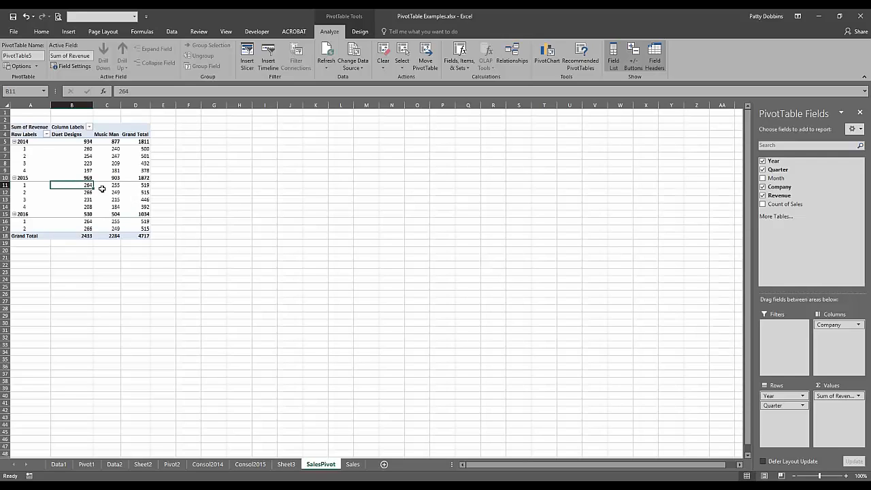
left_click(82, 163)
left_click(87, 156)
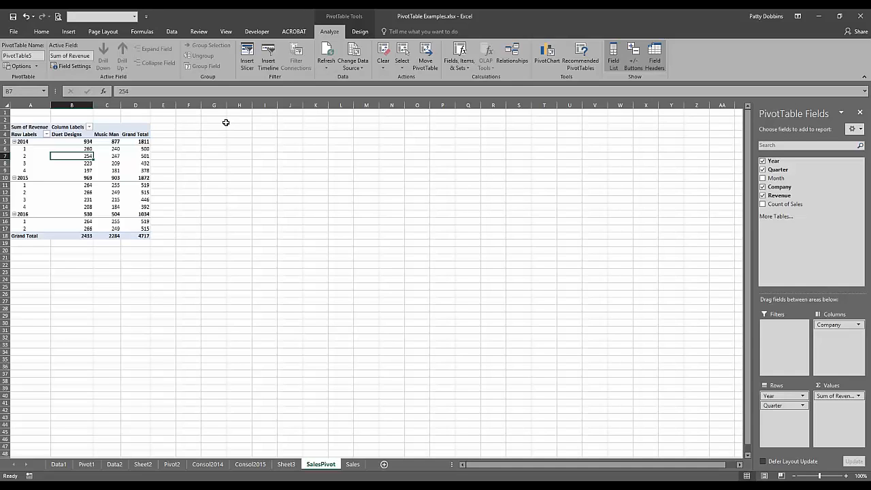
left_click(247, 58)
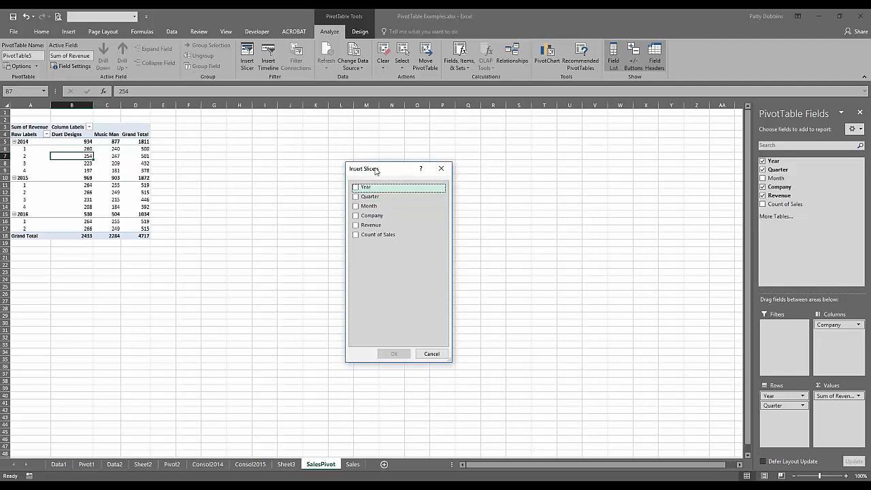
left_click(355, 188)
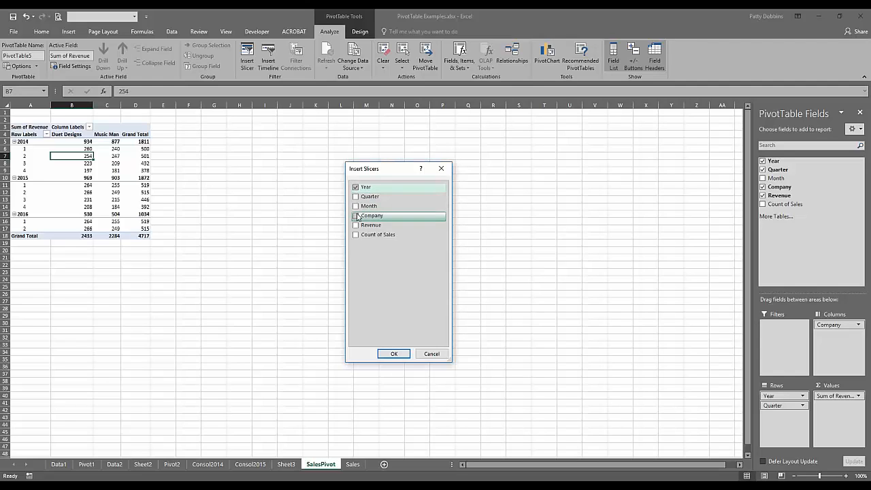
left_click(354, 216)
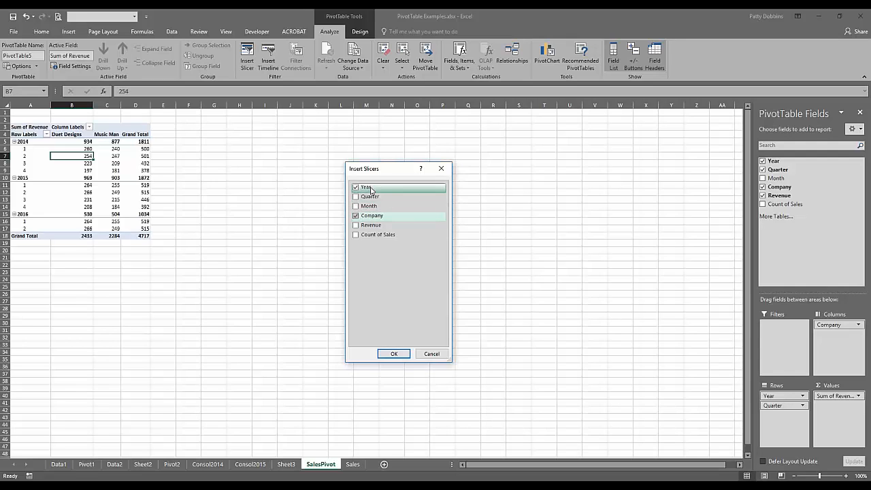
left_click(393, 354)
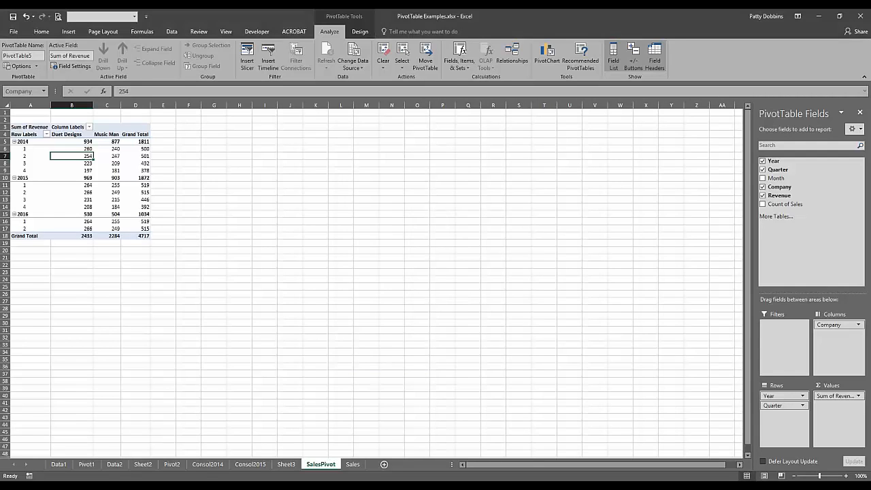
left_click_drag(365, 244, 404, 148)
left_click_drag(352, 220, 304, 144)
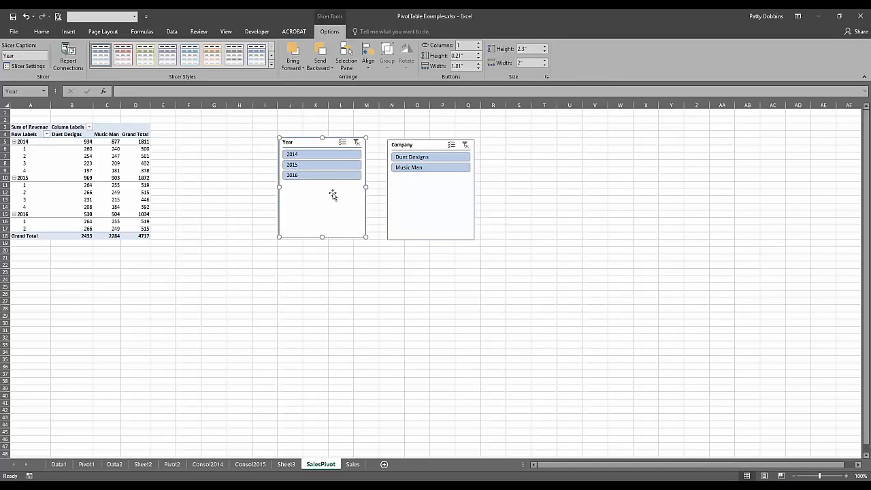
Filter the PivotTable with the slicers to year 2014 and company Duet Designs.
left_click(76, 165)
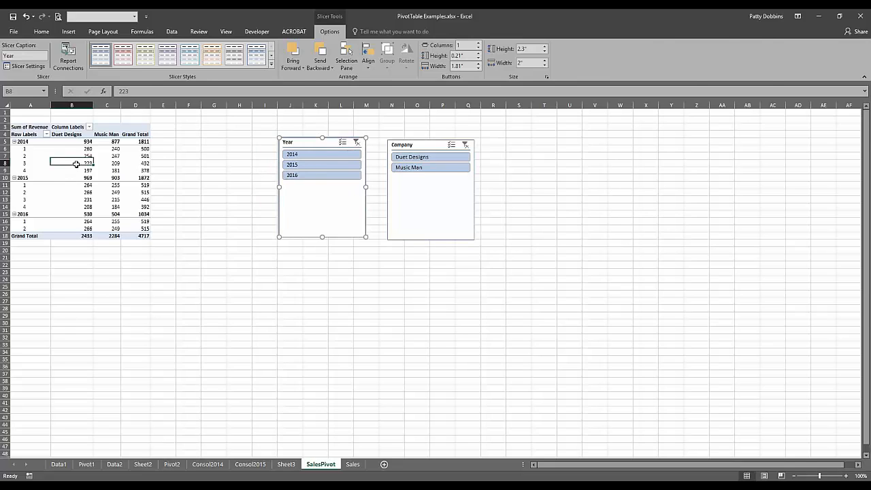
left_click(310, 157)
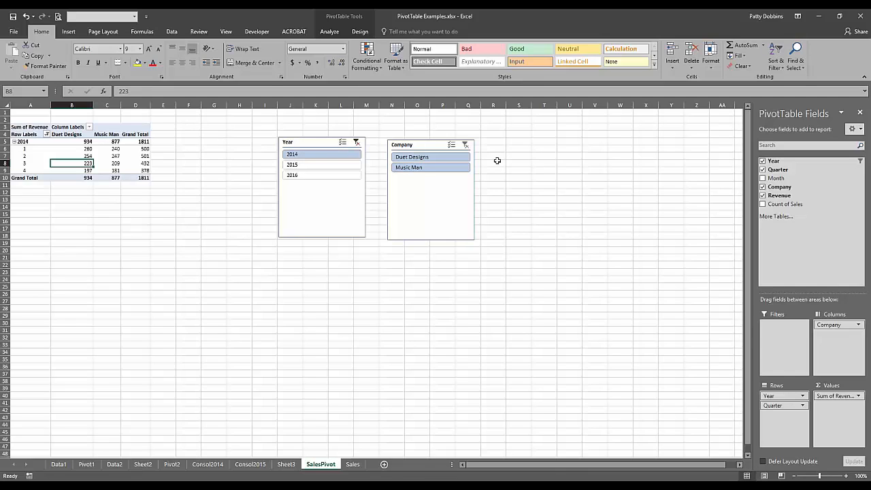
left_click(412, 156)
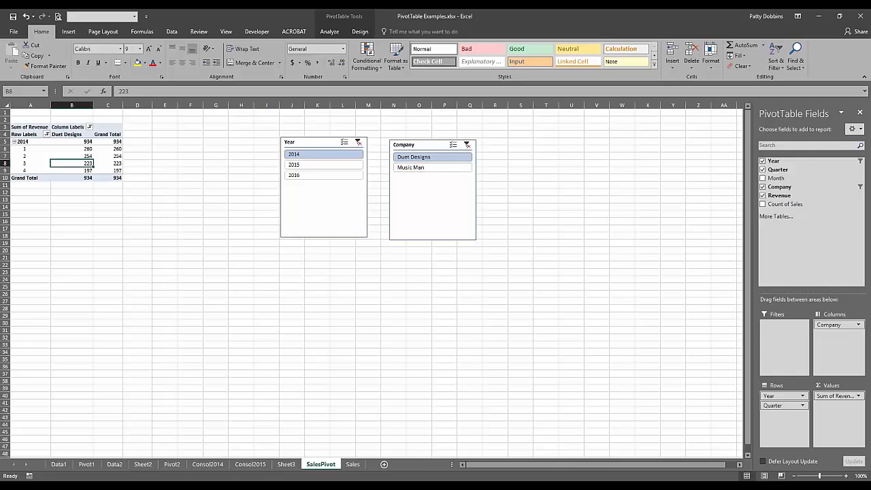
Switch the Year slicer to 2016, and add 2014 to the selection.
mouse_move(62, 151)
left_click(306, 176)
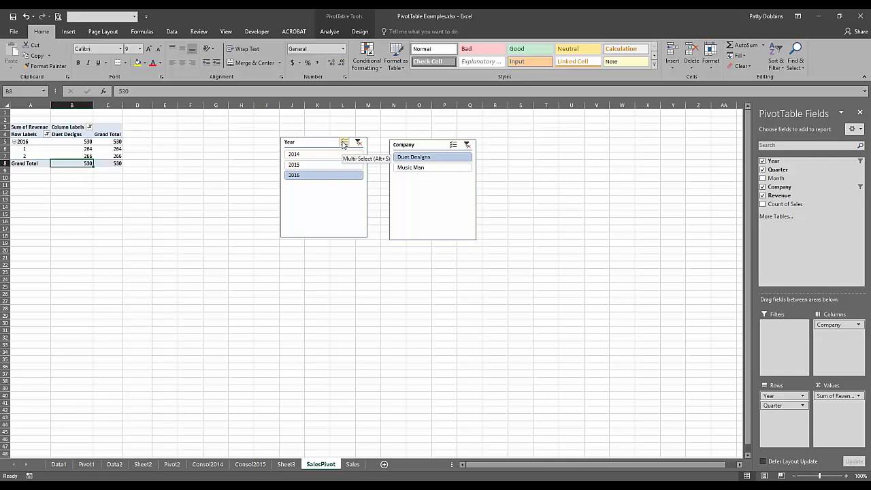
left_click(301, 155, "ctrl")
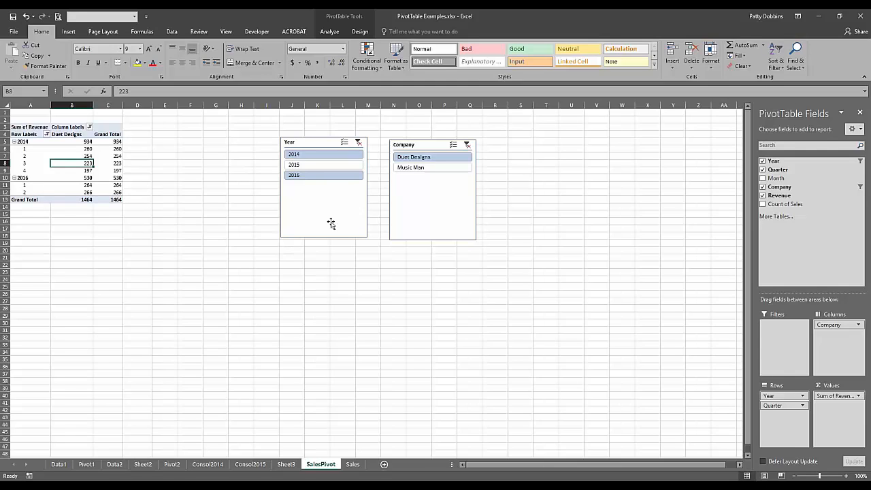
Clear the filters on both the Year and Company slicers.
left_click(358, 144)
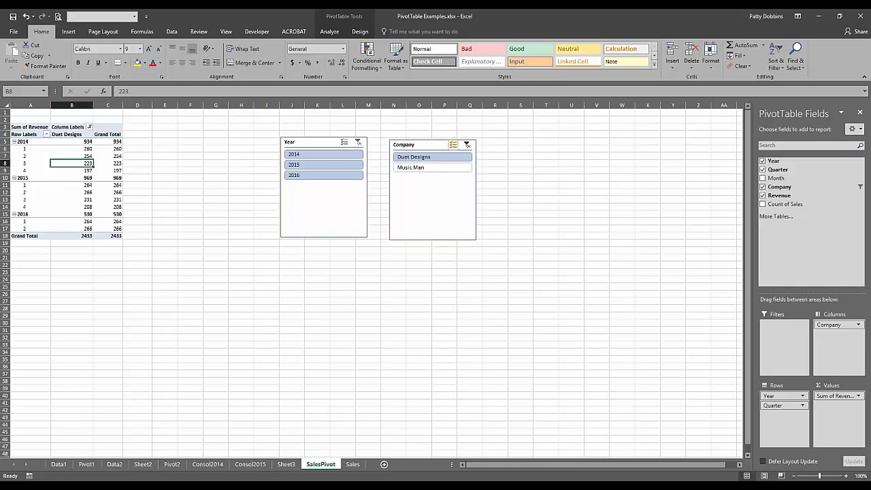
left_click(469, 146)
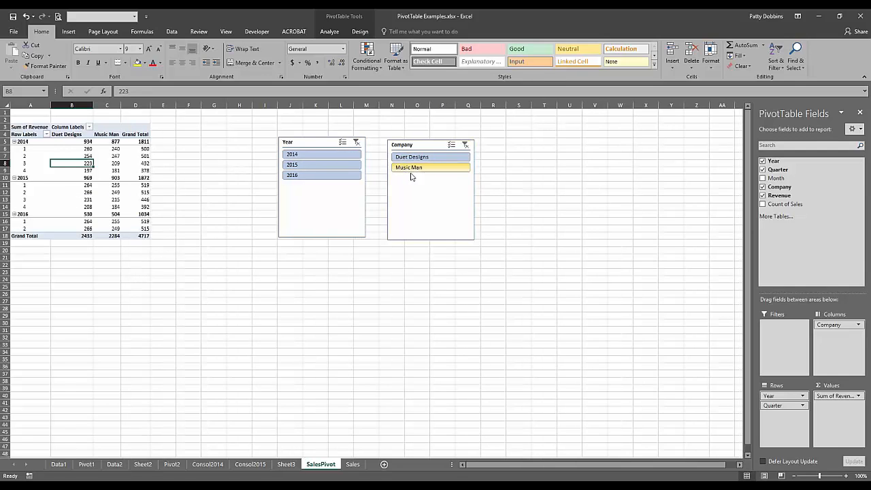
Remove the Year and Company slicers from the SalesPivot sheet.
right_click(322, 212)
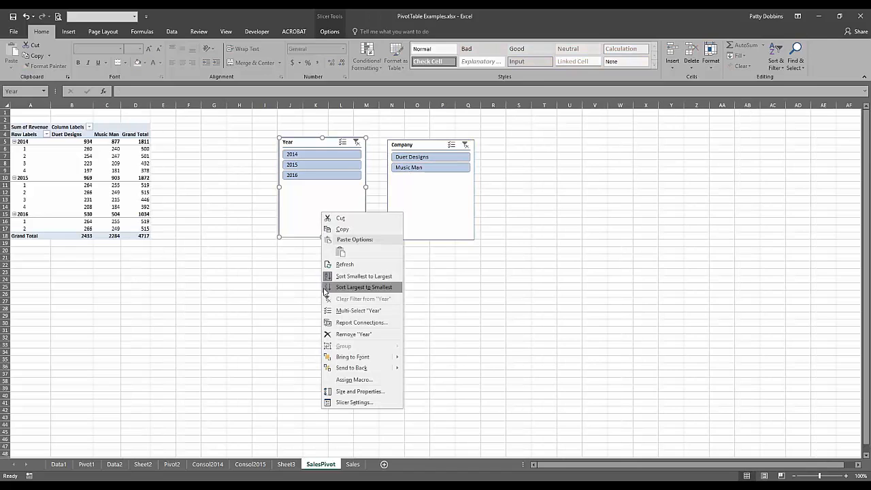
left_click(346, 334)
right_click(426, 201)
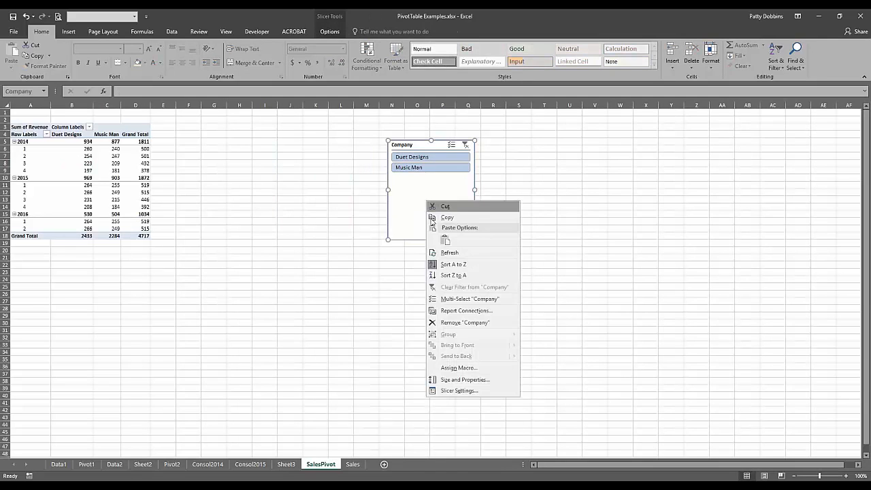
left_click(443, 323)
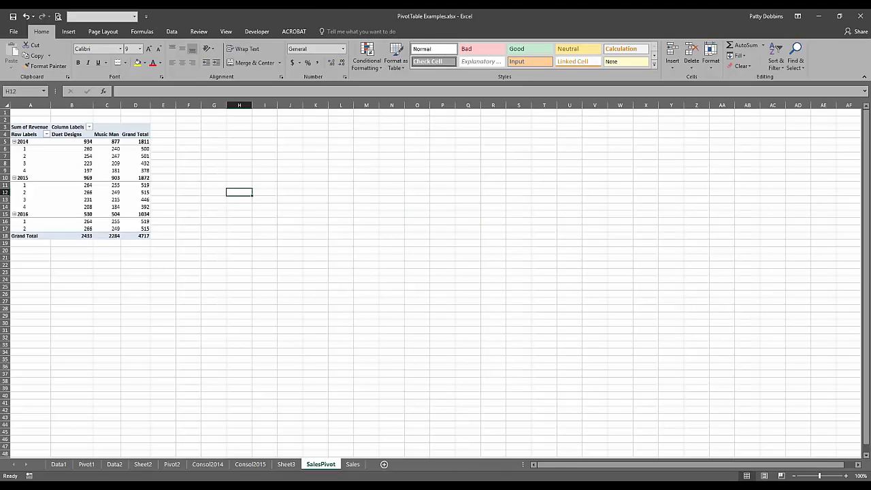
Extract the detail records behind the 2014 quarter 2 Grand Total onto a new sheet, and return to the SalesPivot sheet.
left_click(71, 154)
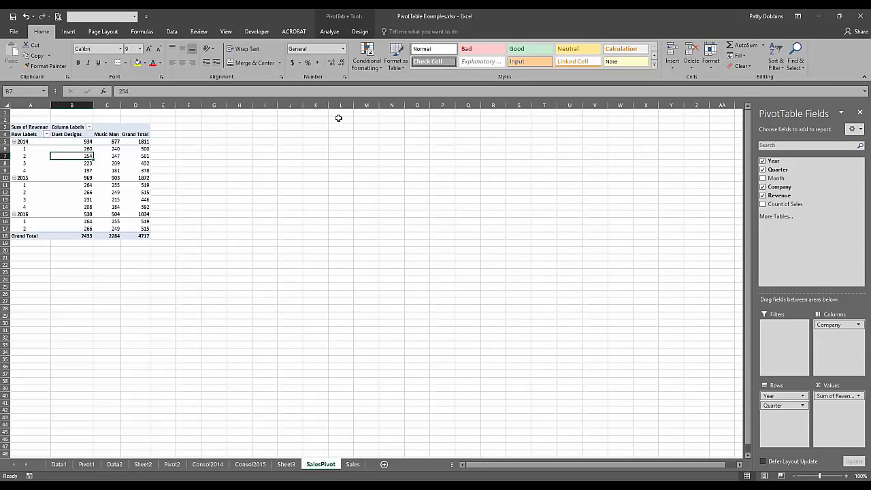
left_click(85, 164)
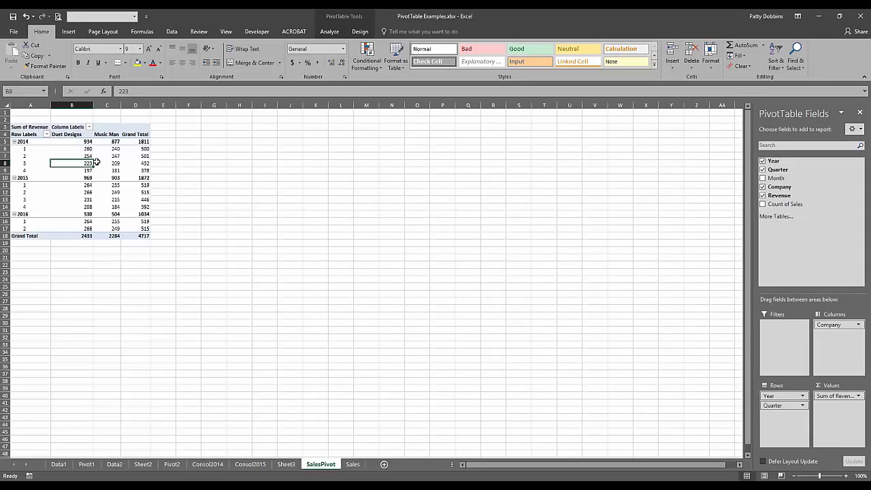
mouse_move(83, 164)
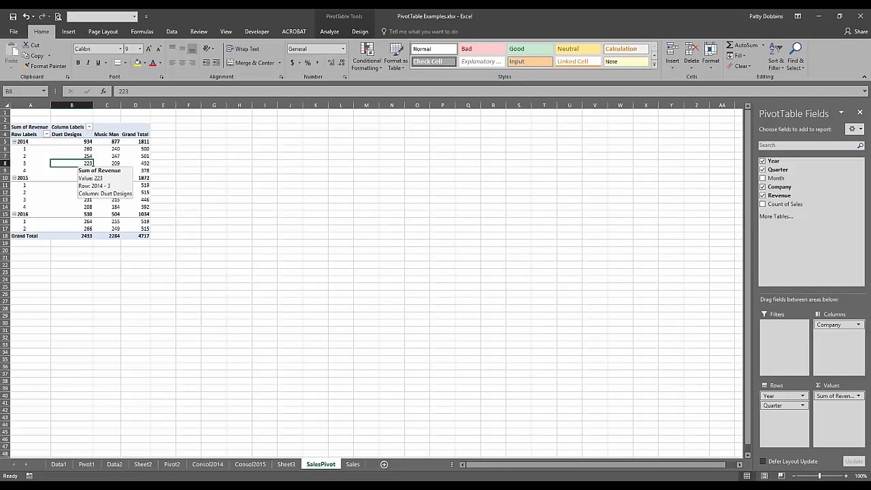
left_click(145, 156)
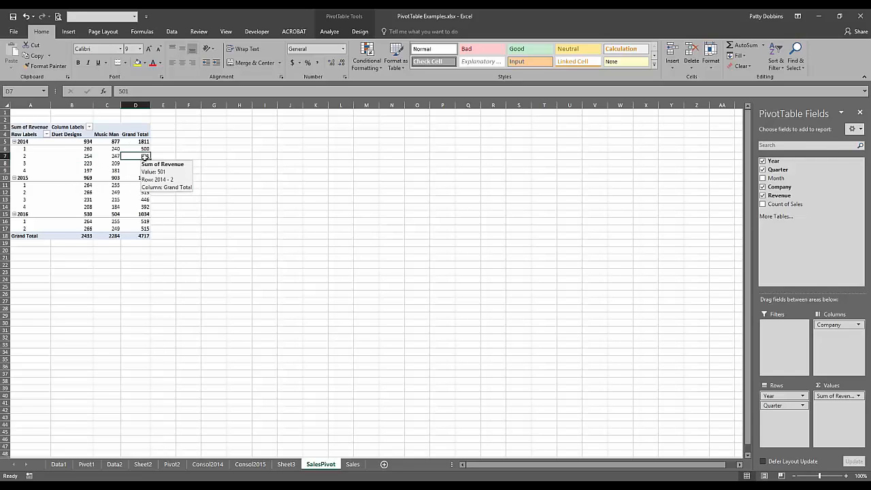
mouse_move(132, 156)
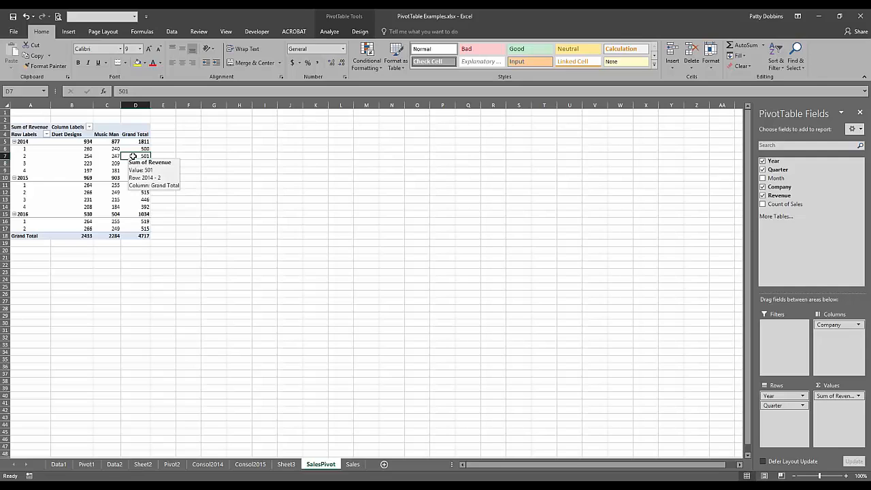
double_click(132, 156)
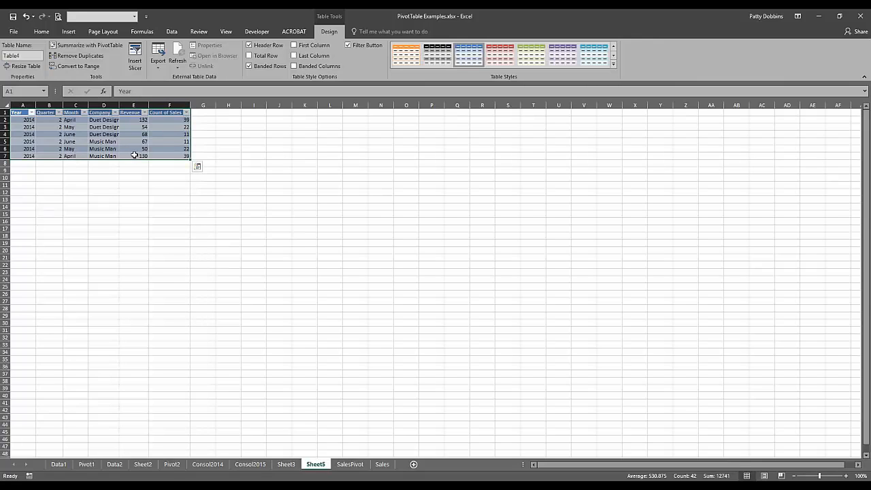
left_click(106, 128)
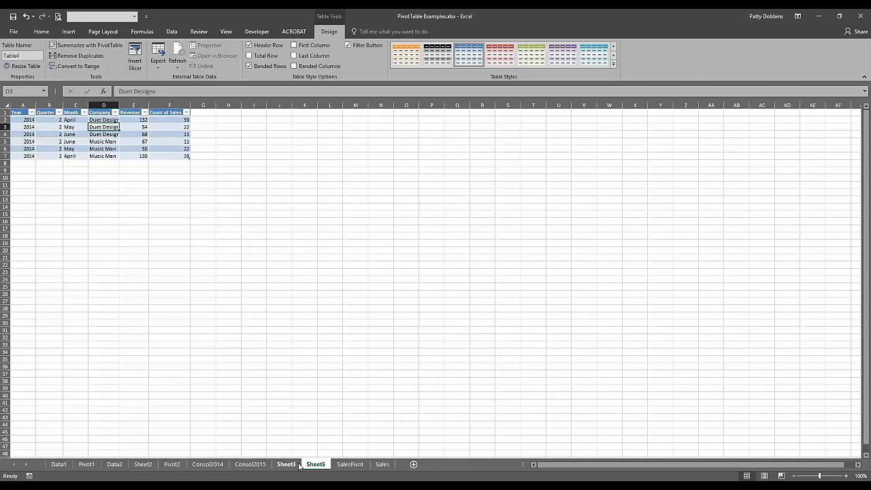
left_click(350, 464)
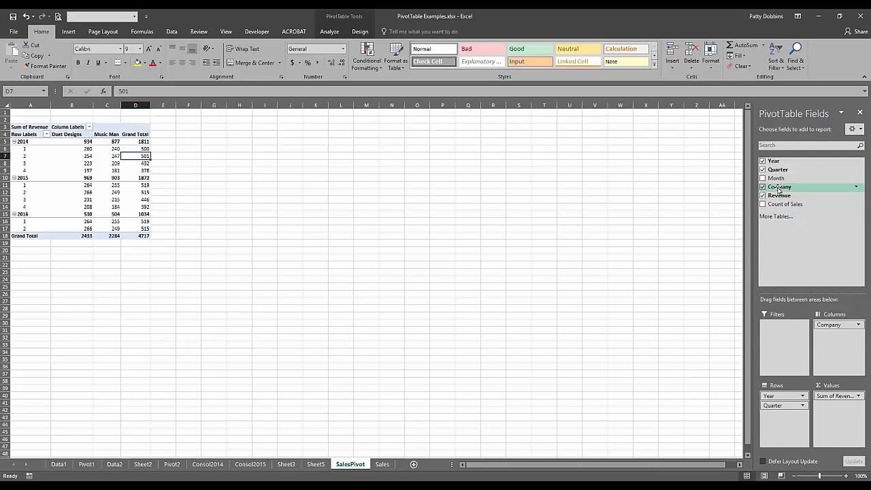
Start a new calculated field for the SalesPivot PivotTable and name it Average Sales.
left_click(108, 171)
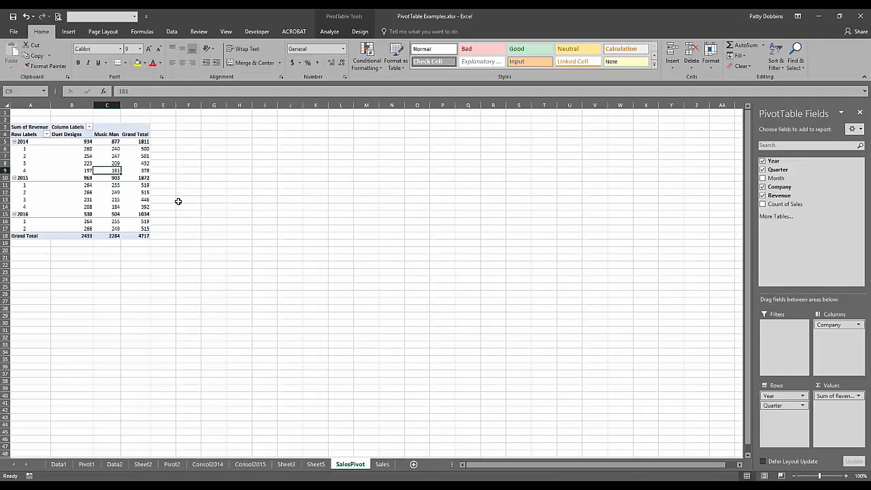
key("Up")
key("Up")
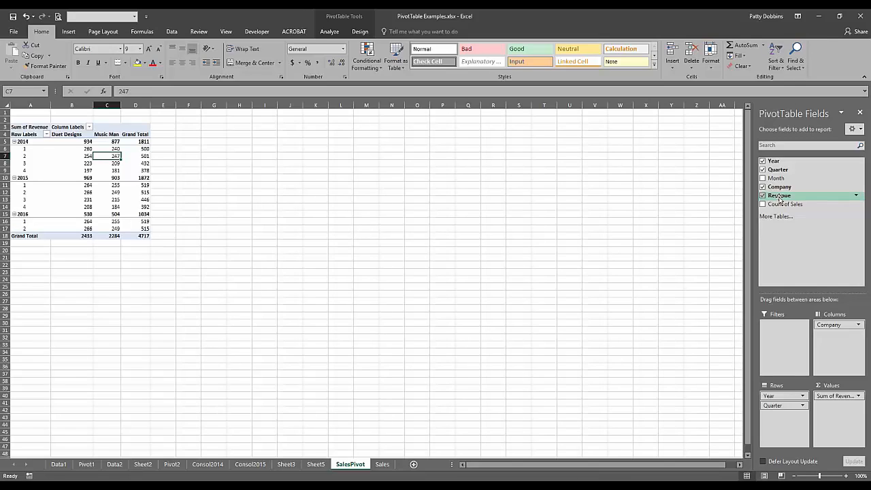
left_click(104, 164)
left_click(331, 33)
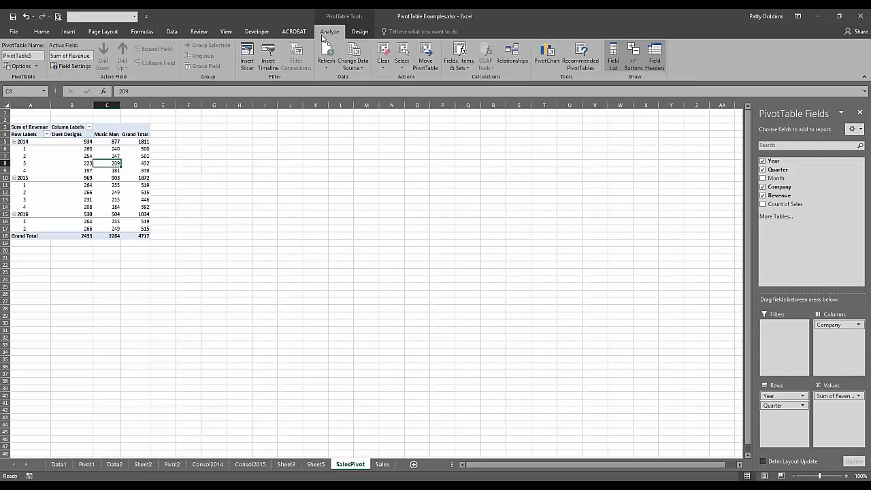
left_click(470, 64)
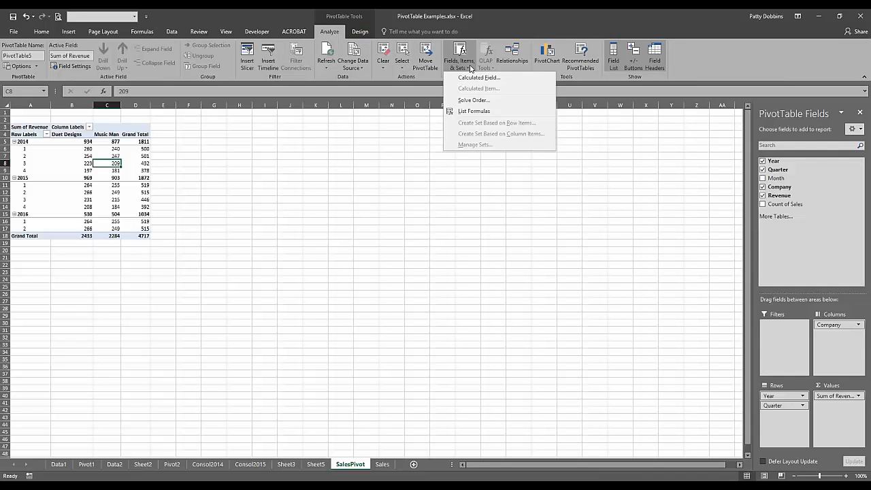
left_click(473, 78)
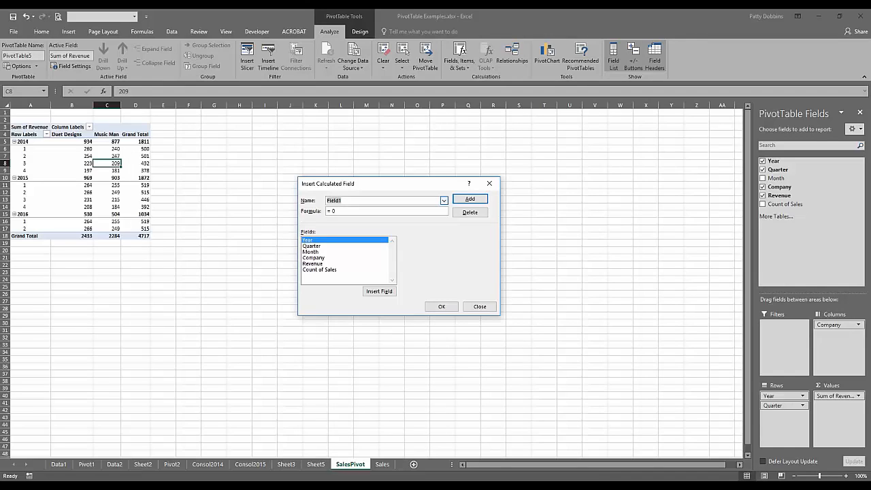
type("Average Sales")
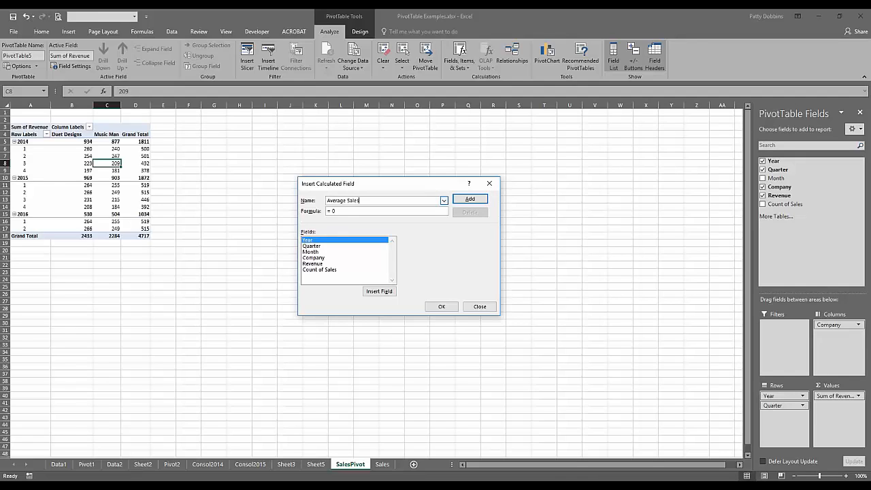
Define the Average Sales formula as Revenue divided by Count of Sales, and add the field to the PivotTable.
left_click(349, 211)
left_click(321, 265)
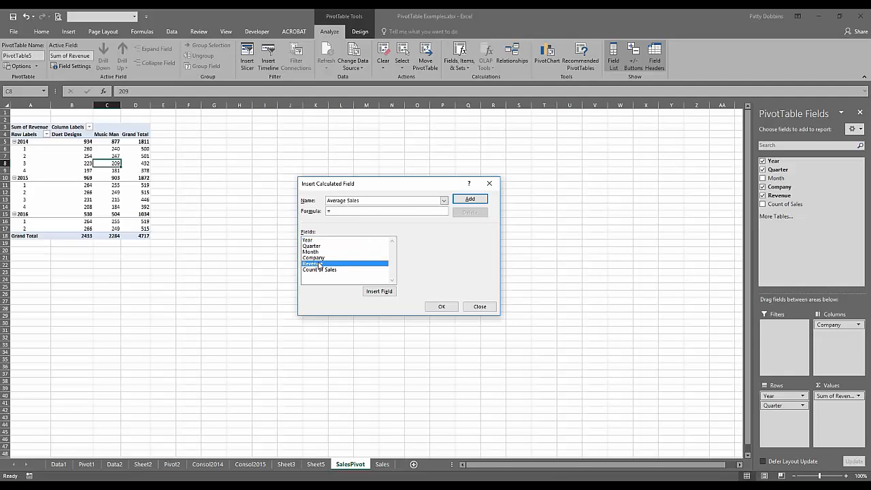
left_click(372, 294)
type("/")
left_click(333, 271)
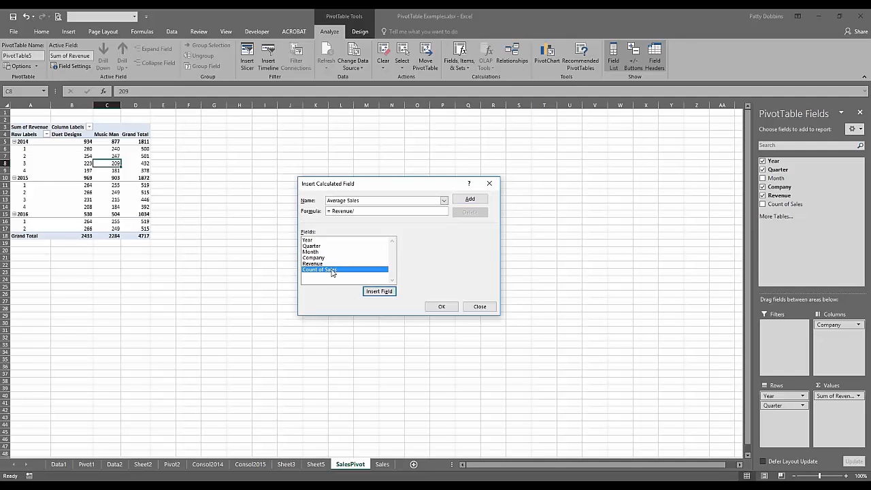
left_click(375, 292)
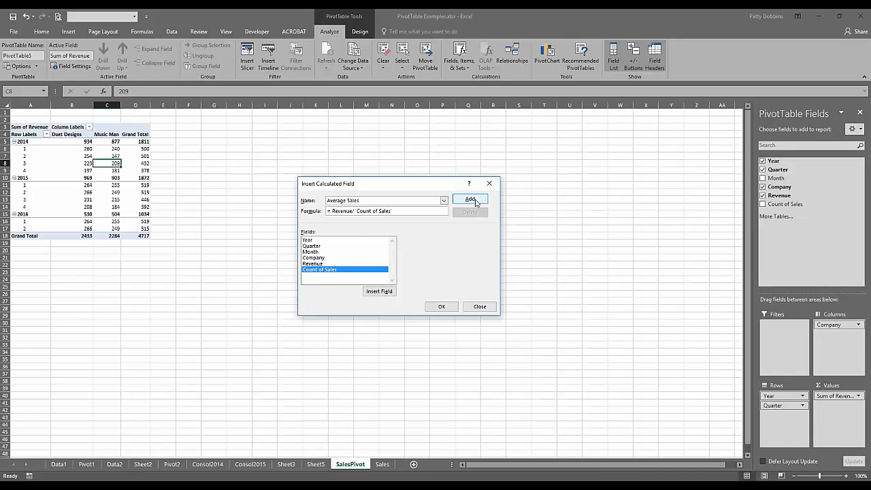
left_click(454, 306)
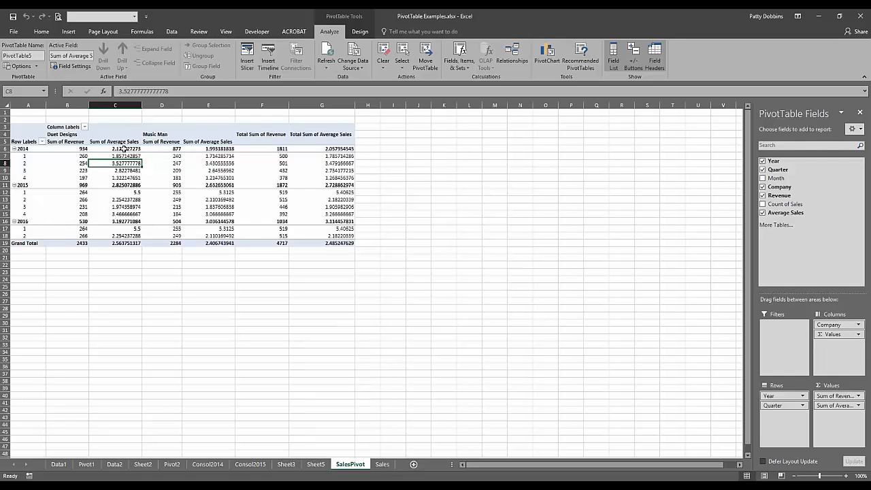
Add Count of Sales to the PivotTable's values and place it between Sum of Revenue and Sum of Average Sales.
mouse_move(123, 148)
key("Down")
key("Down")
key("Up")
key("Up")
key("Up")
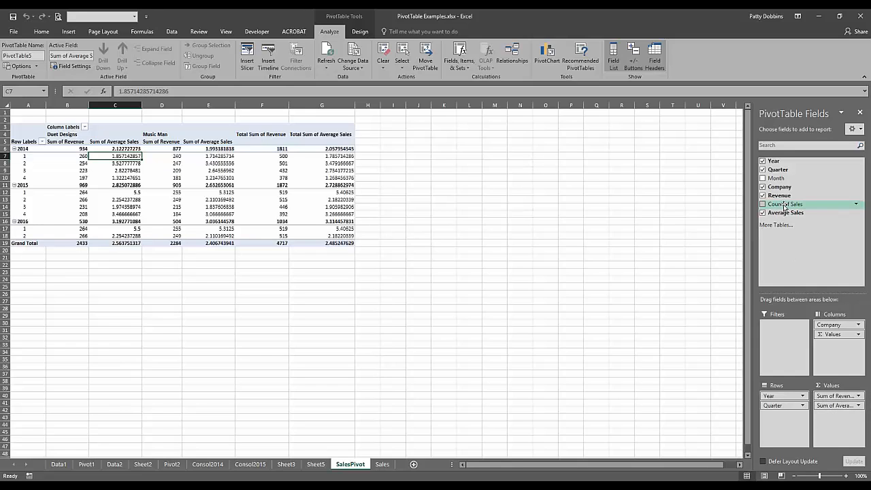
left_click_drag(777, 206, 841, 423)
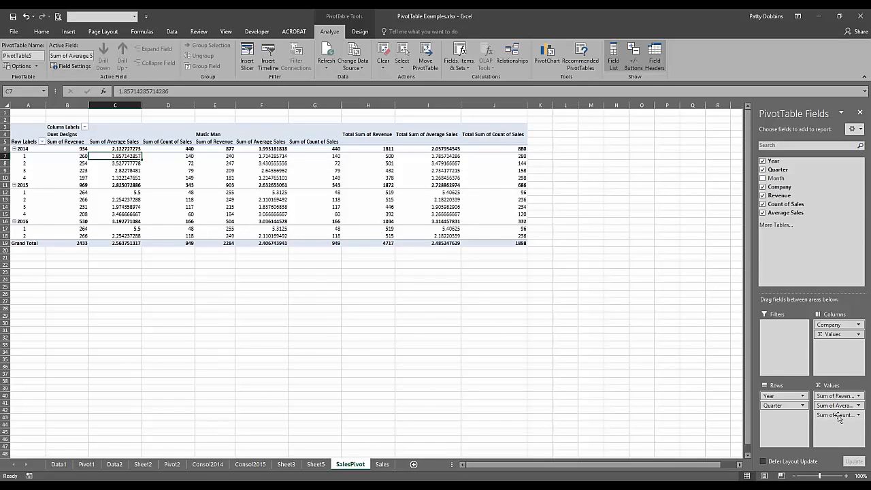
left_click_drag(839, 416, 837, 405)
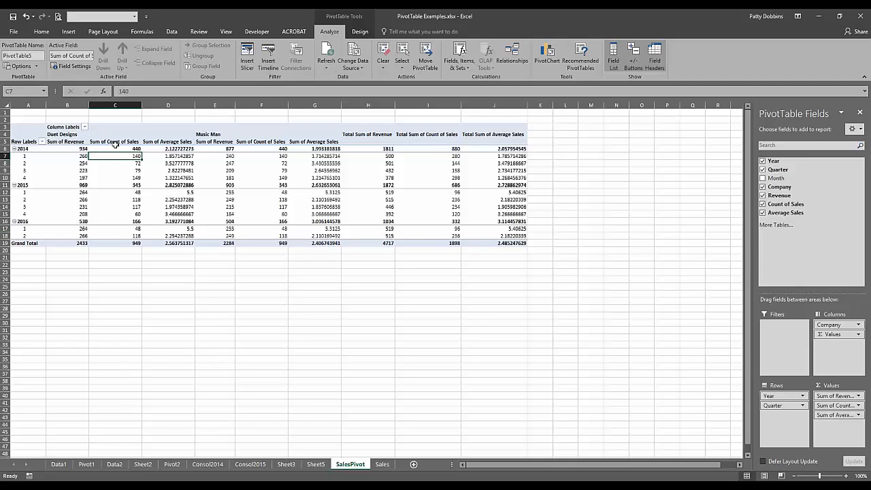
Examine the Duet Designs sales counts and revenue for the 2014 quarters in the PivotTable.
left_click(113, 170)
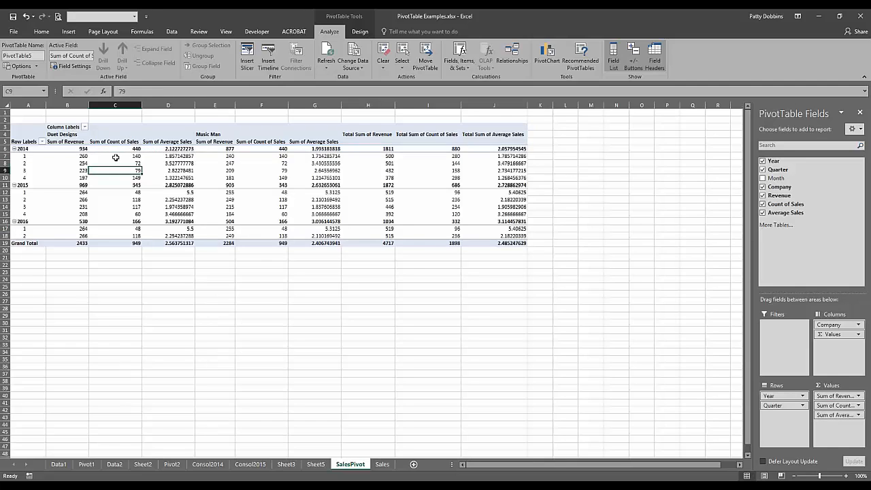
left_click(113, 163)
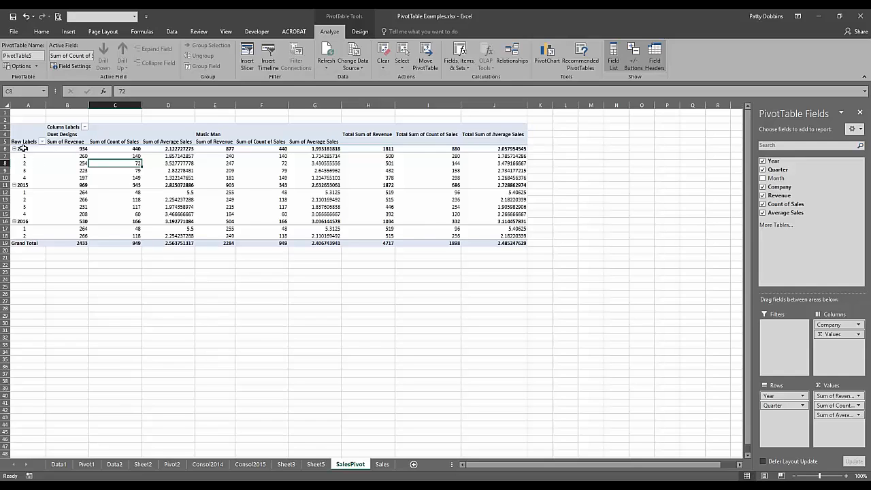
mouse_move(110, 166)
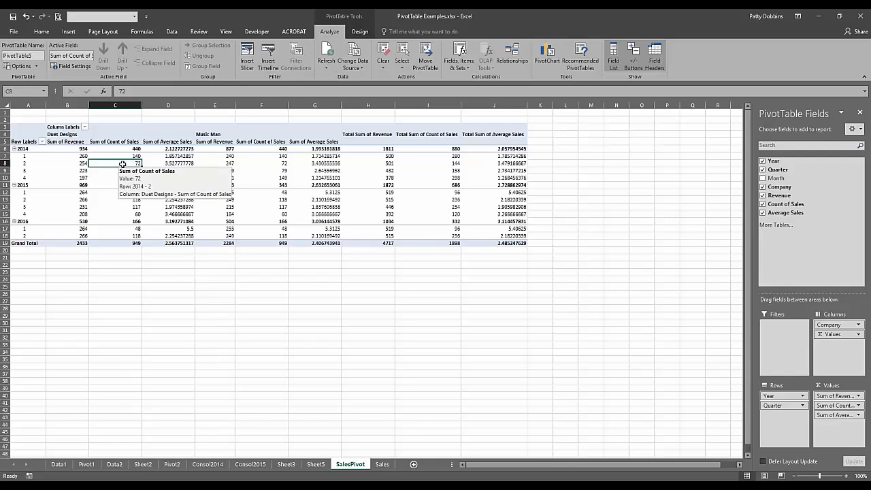
left_click(70, 163)
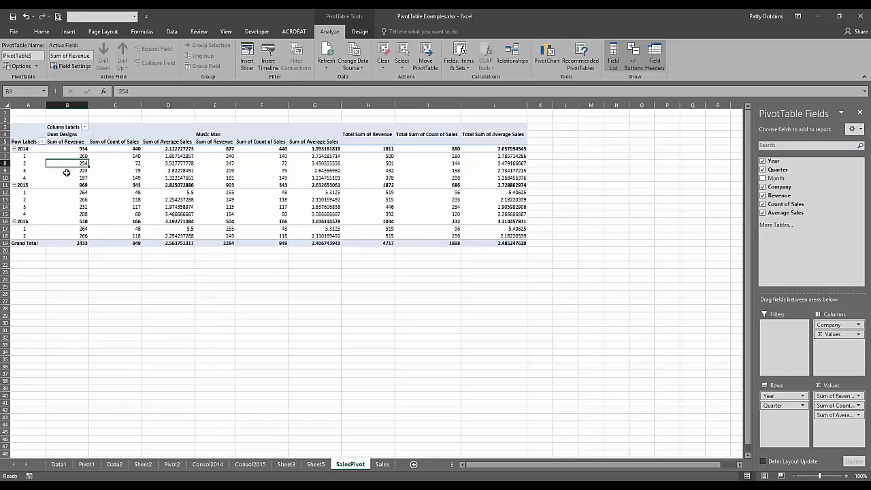
mouse_move(51, 217)
mouse_move(120, 168)
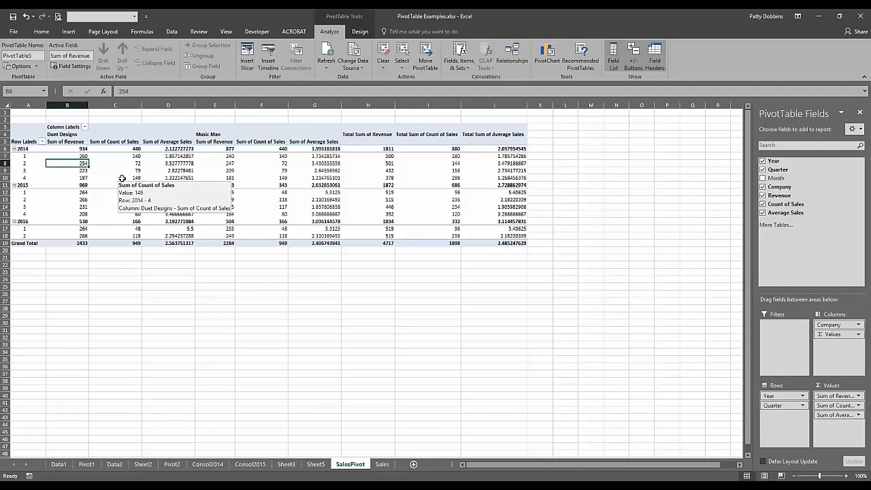
left_click(121, 178)
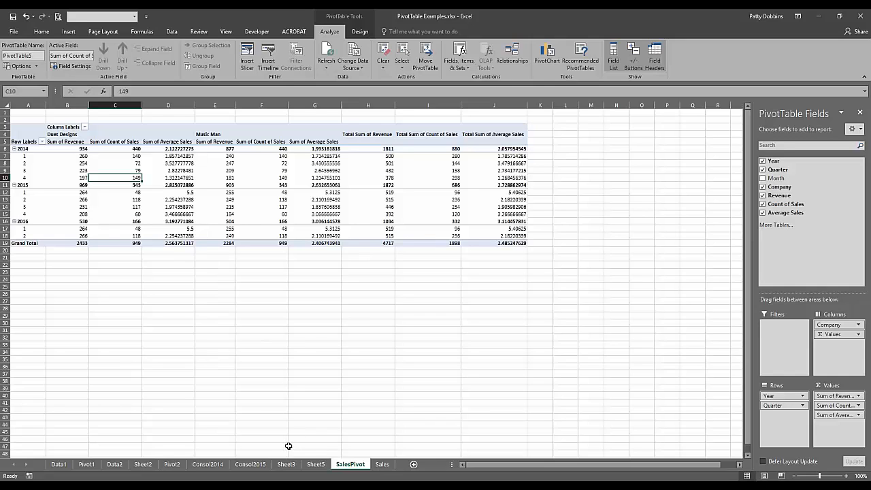
Insert a Clustered Column PivotChart from the PivotTable on the Pivot2 sheet and move it up beside the table's upper rows.
left_click(172, 465)
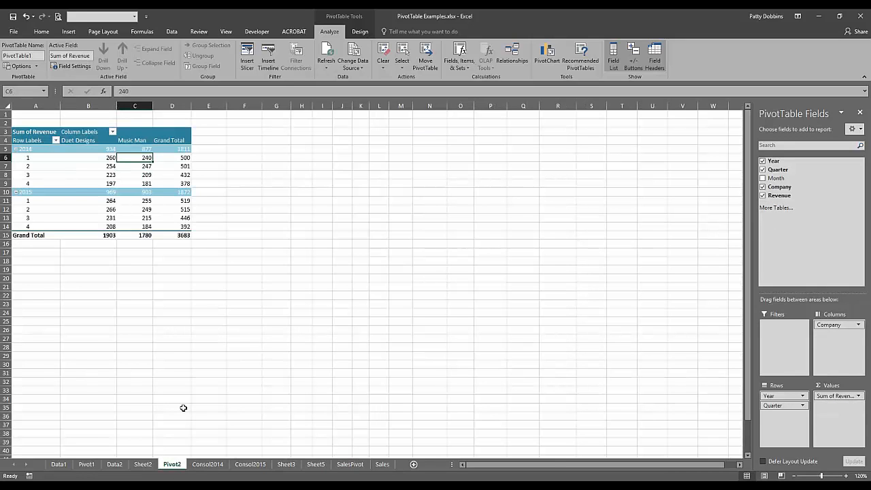
left_click(111, 175)
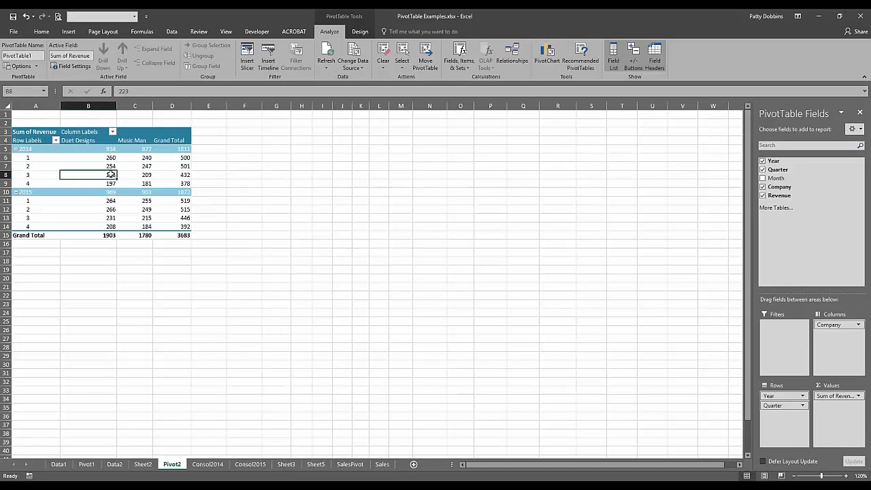
mouse_move(110, 174)
mouse_move(146, 184)
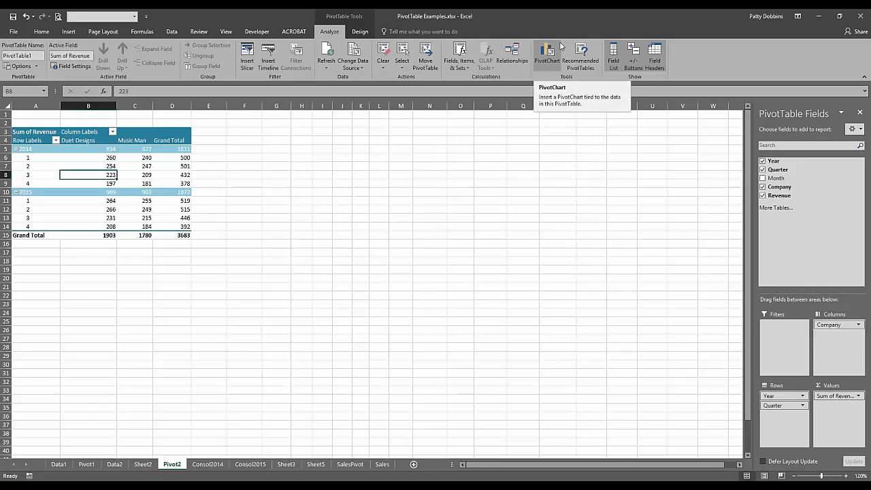
left_click(68, 32)
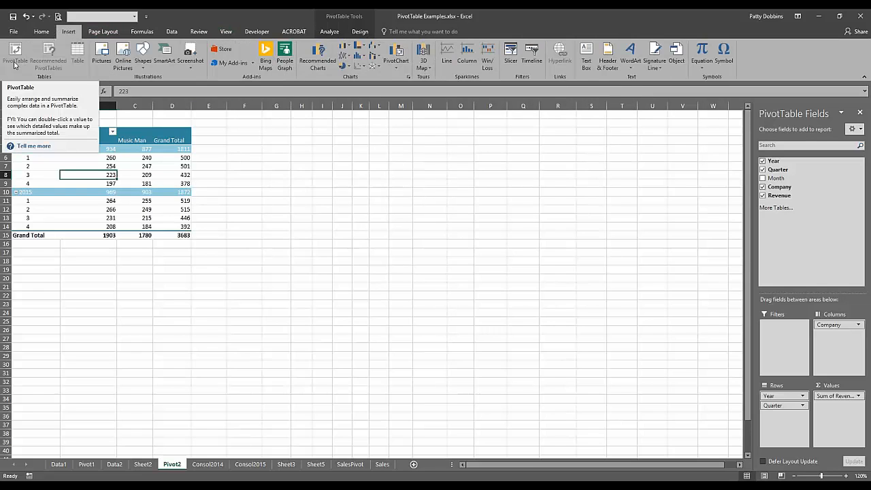
left_click(329, 32)
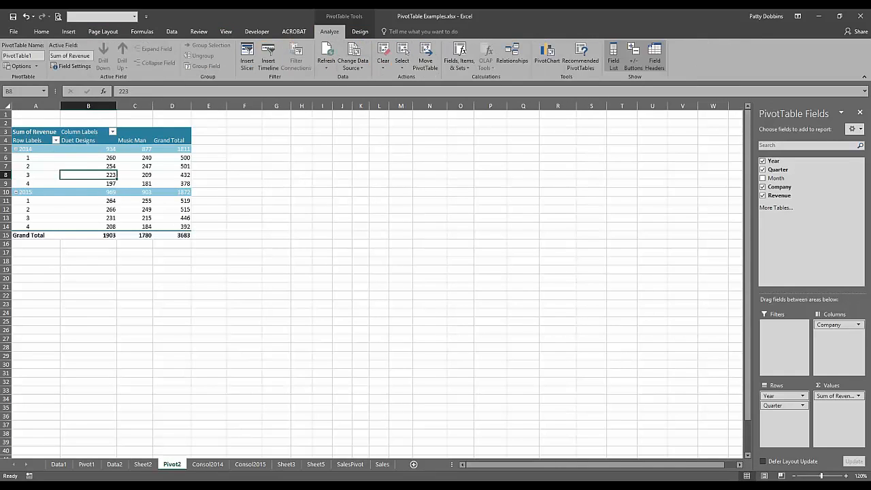
left_click(548, 58)
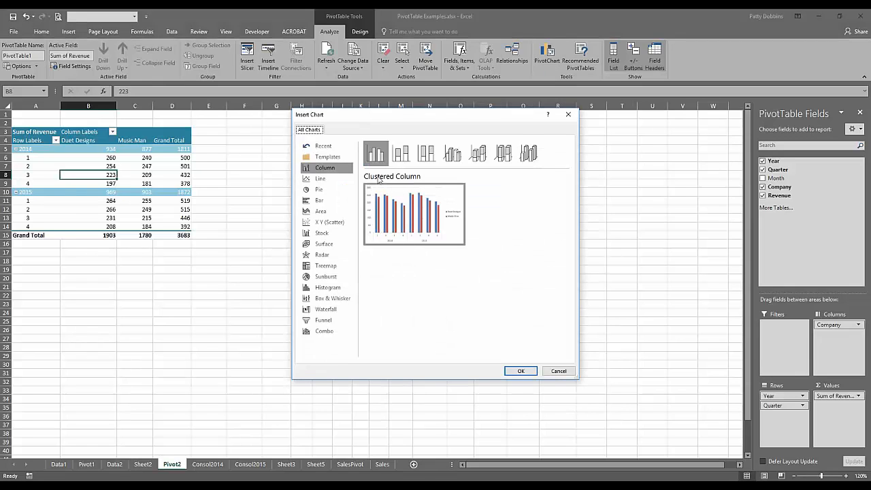
left_click(520, 371)
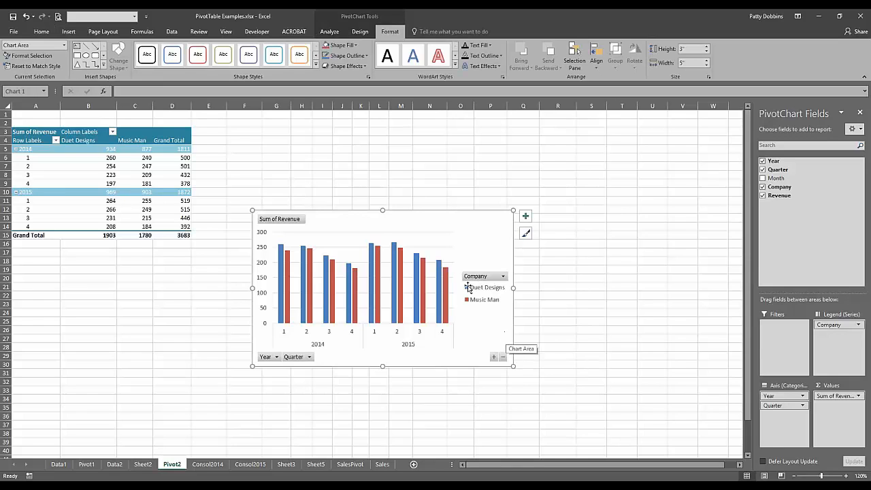
left_click_drag(356, 219, 374, 153)
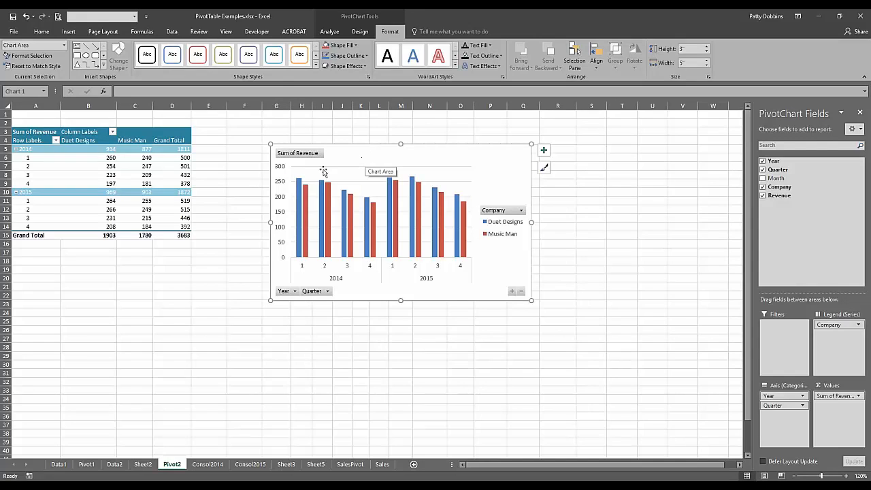
Replace Quarter with Month in the PivotTable's rows, and remove Month again to leave only Year.
left_click(135, 183)
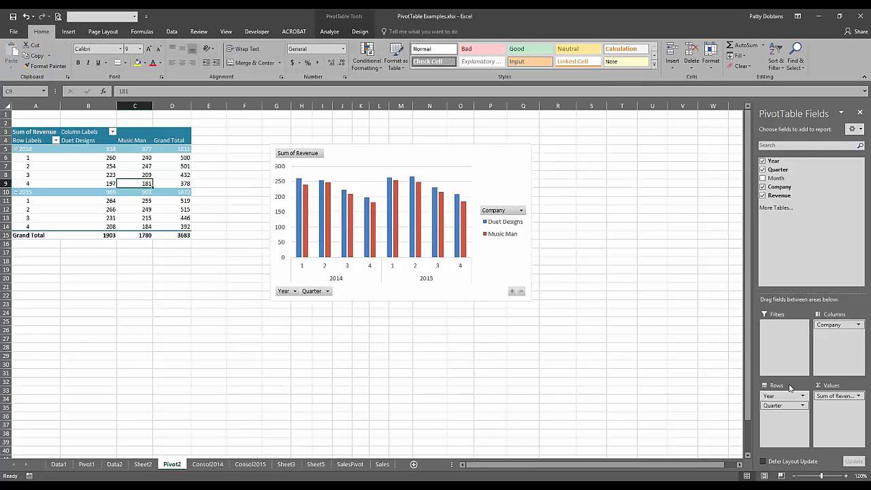
left_click_drag(776, 177, 810, 230)
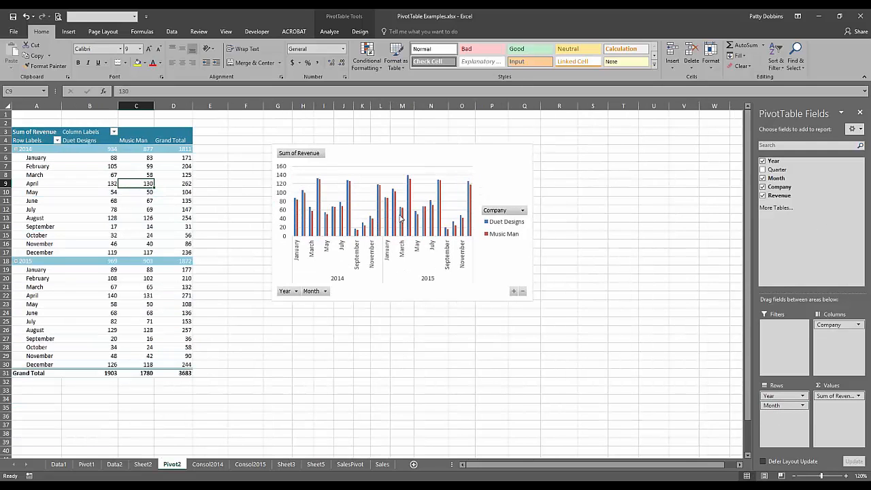
left_click_drag(783, 405, 816, 261)
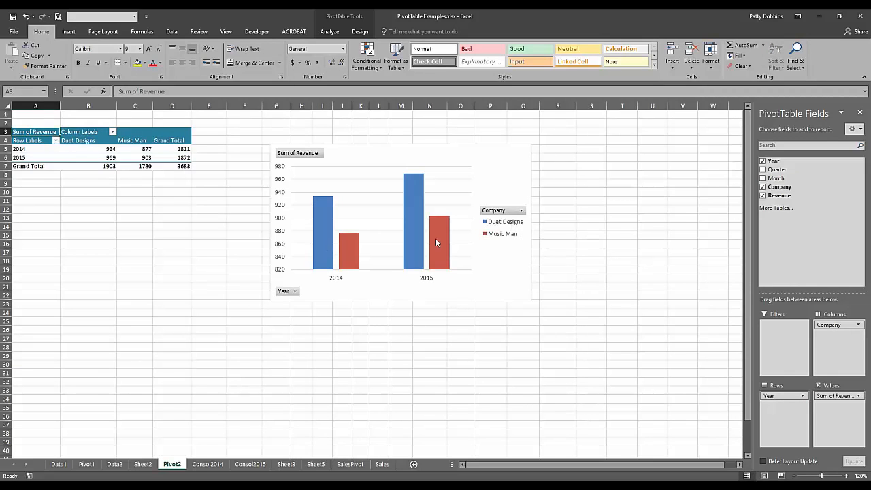
Check the yearly revenue columns in the PivotChart and replace Year with Month in the PivotTable's rows.
mouse_move(348, 252)
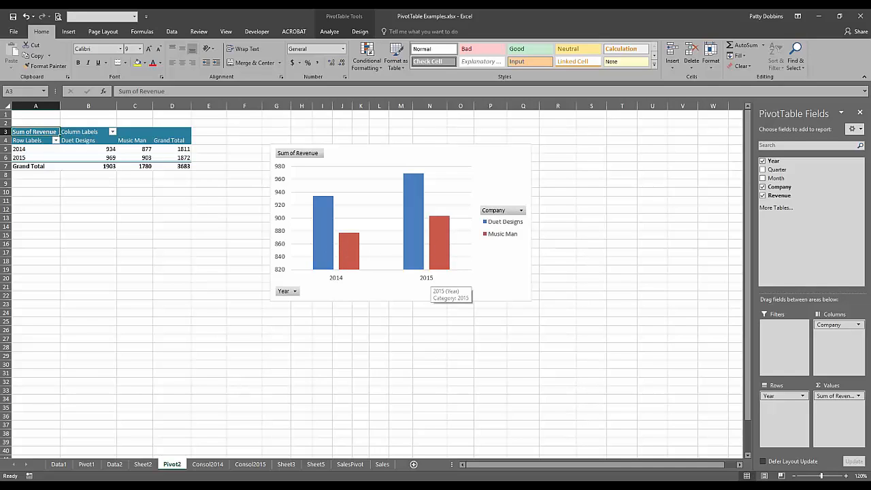
mouse_move(317, 202)
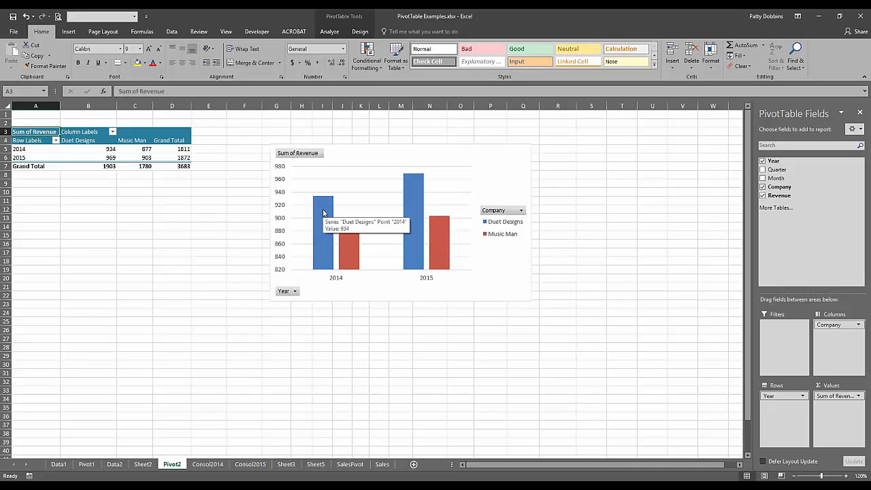
mouse_move(423, 190)
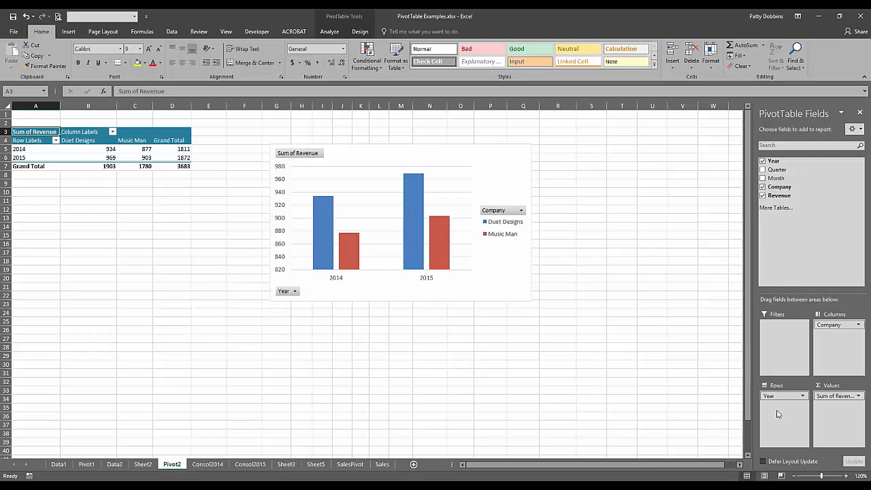
left_click_drag(779, 395, 812, 238)
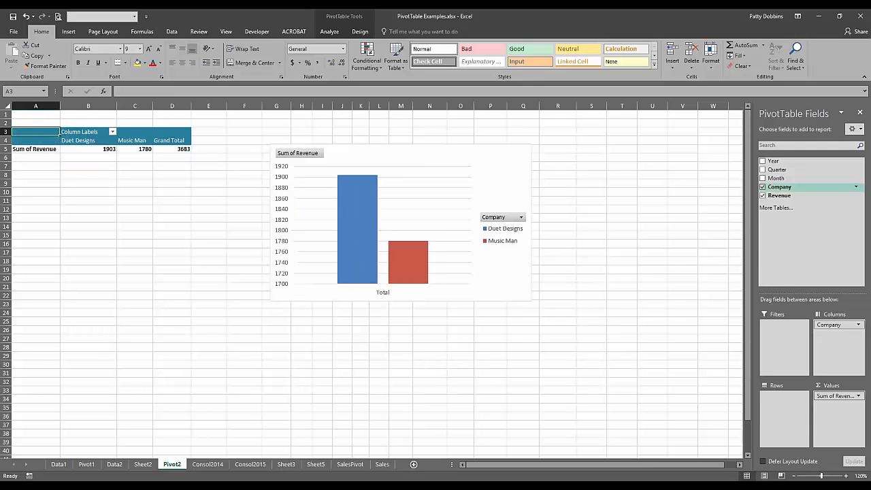
left_click_drag(776, 178, 782, 396)
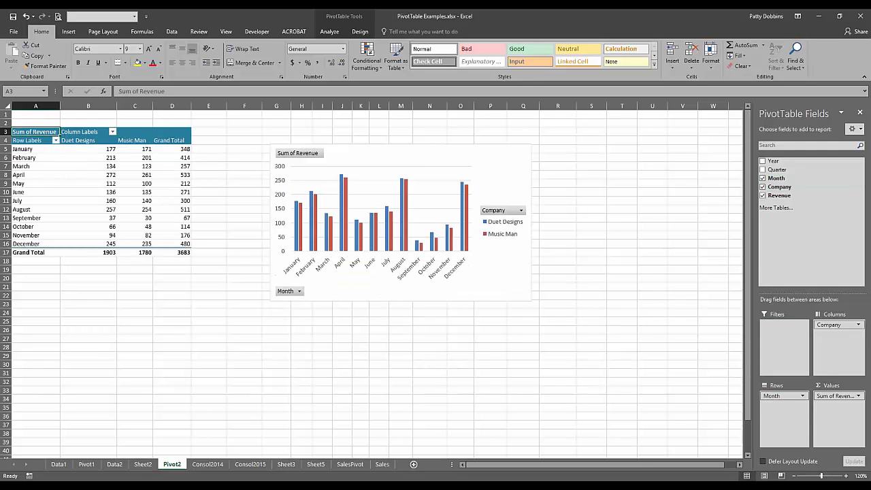